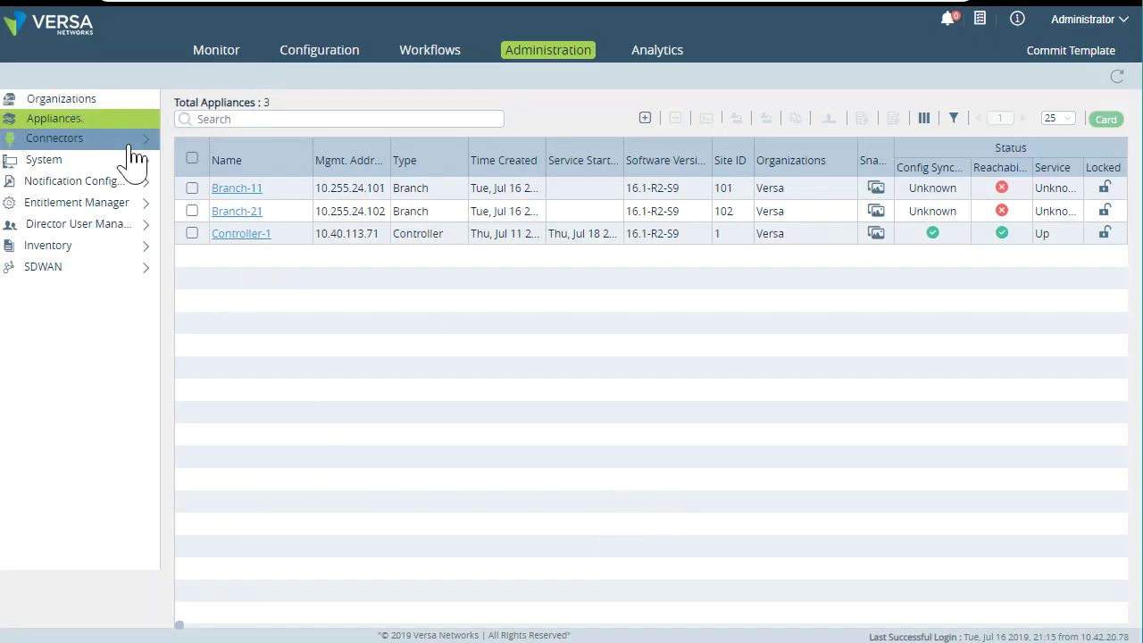
Show the Local connector's Resource Pool with Branch-11, Branch-21, Controller-1 and default.
{"action": "left_click", "coordinate": [122, 143]}
{"action": "left_click", "coordinate": [90, 166]}
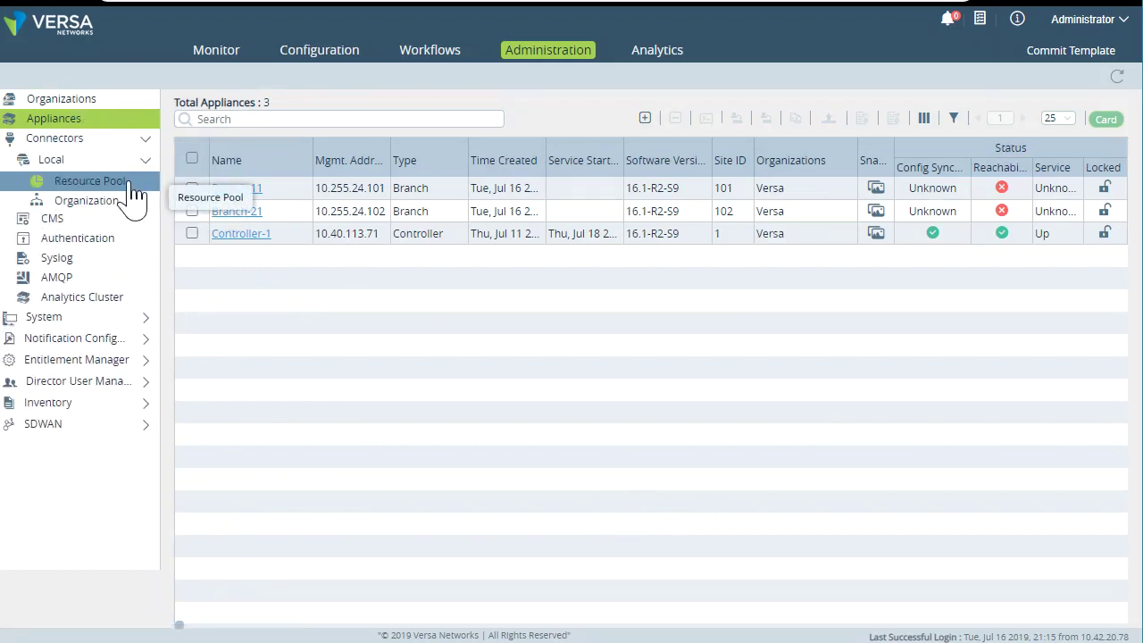
{"action": "left_click", "coordinate": [121, 183]}
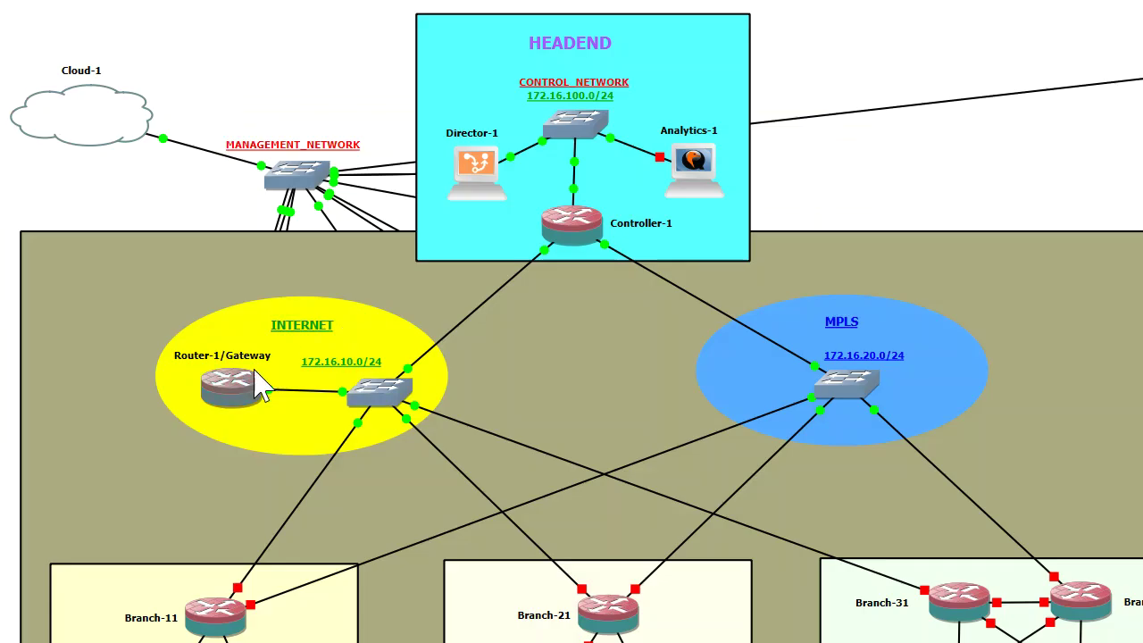
Run 'ip a' in Router-1's console, copy eth0's address 10.40.113.251, then minimize SecureCRT.
{"action": "right_click", "coordinate": [241, 384]}
{"action": "left_click", "coordinate": [312, 492]}
{"action": "key", "text": "Return"}
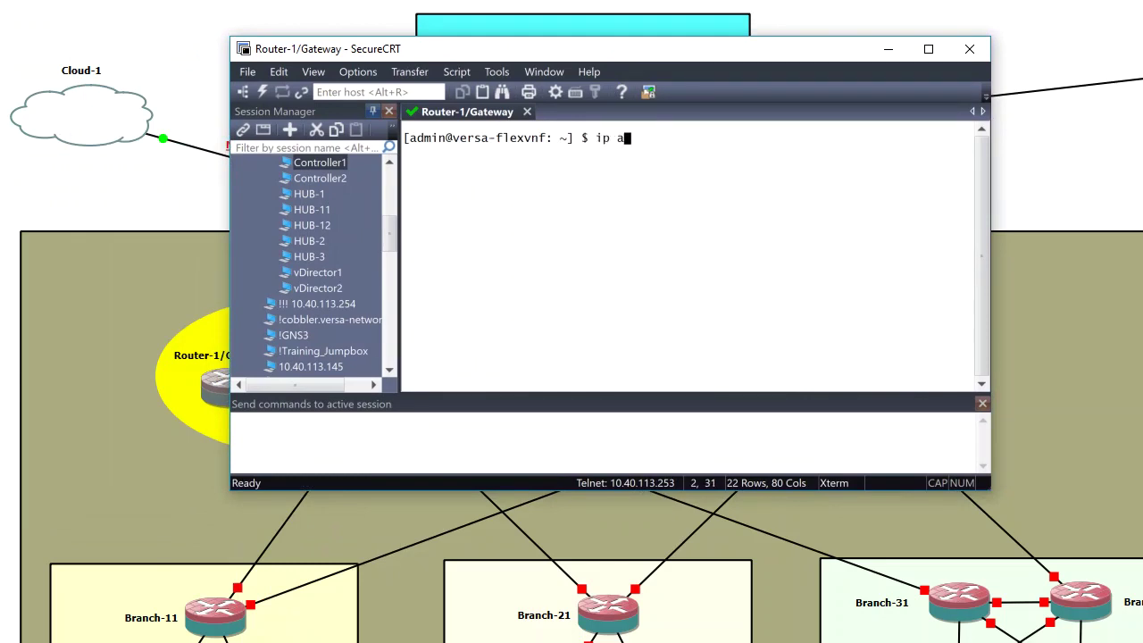
{"action": "key", "text": "Return"}
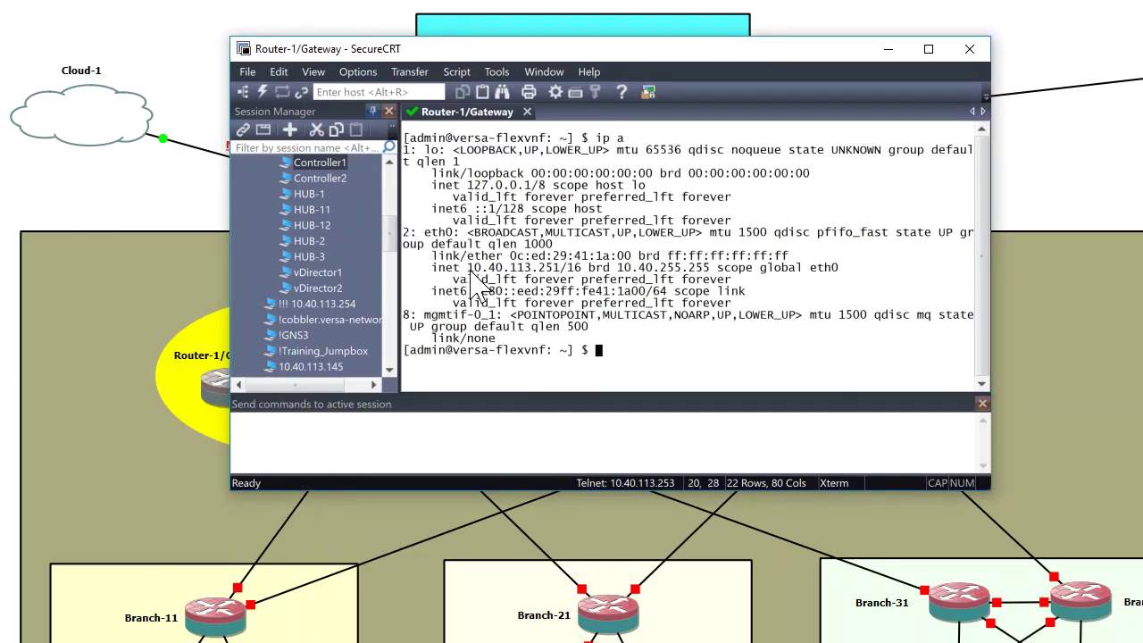
{"action": "left_click_drag", "start_coordinate": [468, 271], "coordinate": [559, 272]}
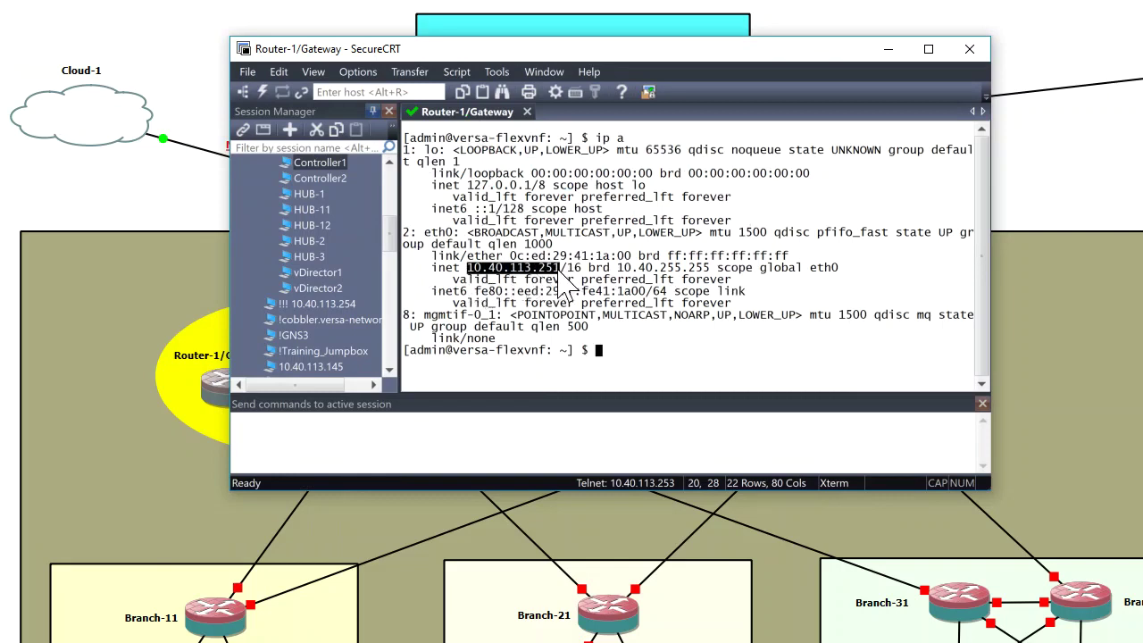
{"action": "left_click", "coordinate": [888, 49]}
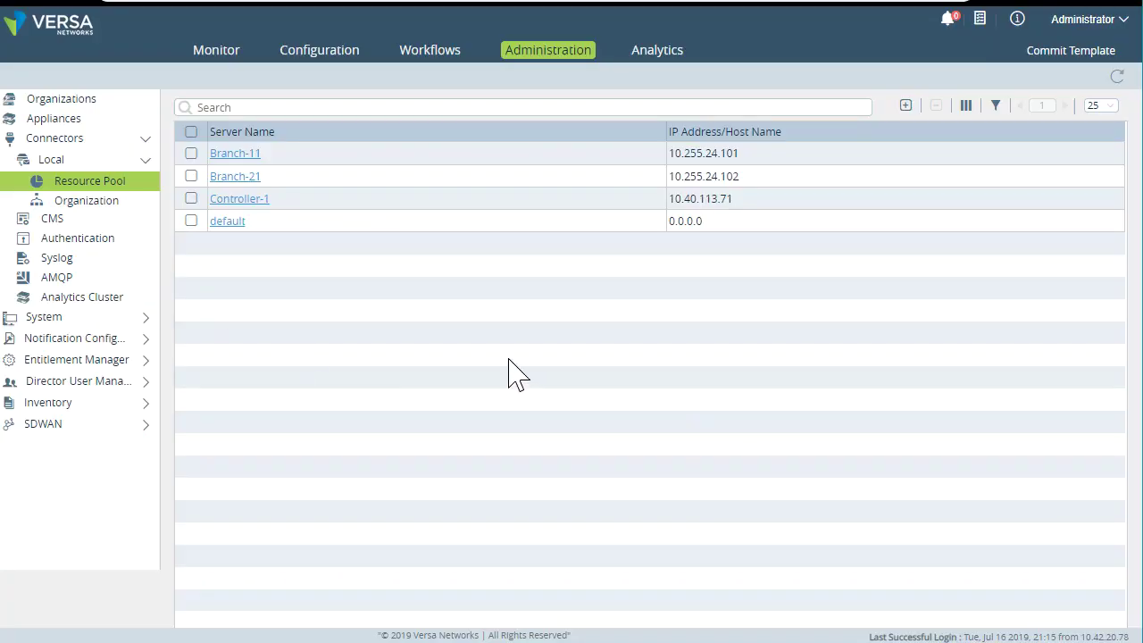
Add server Router-1 at 10.40.113.251 to the pool, then show the empty Organization list.
{"action": "left_click", "coordinate": [904, 107]}
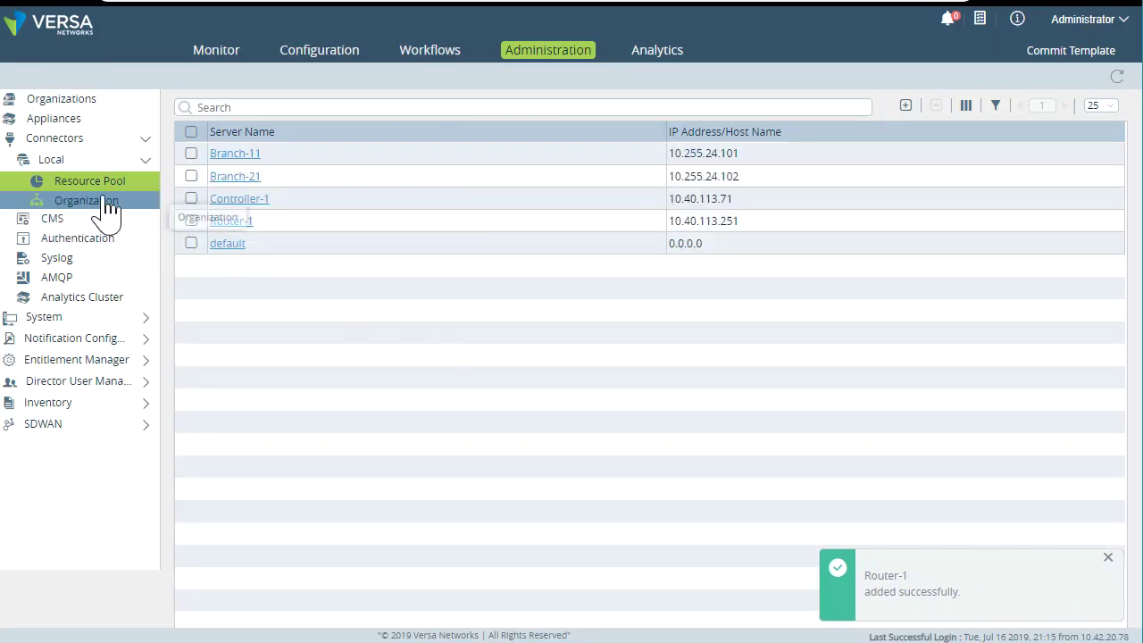
{"action": "left_click", "coordinate": [106, 203]}
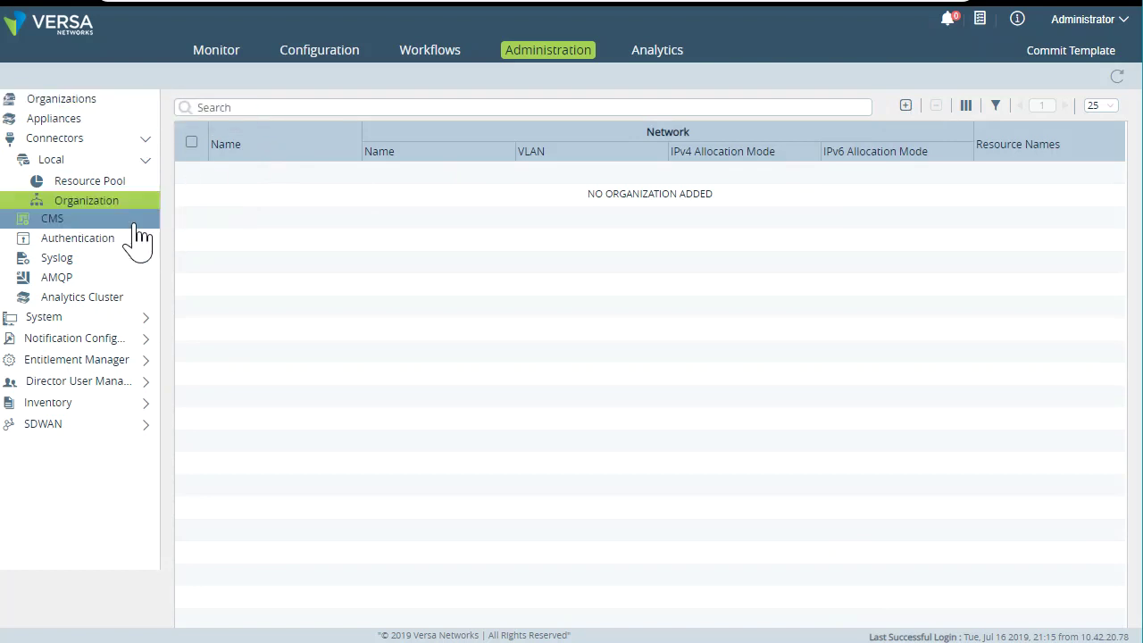
Create a new organization named LOCAL with the network EXTERNAL.
{"action": "left_click", "coordinate": [904, 106]}
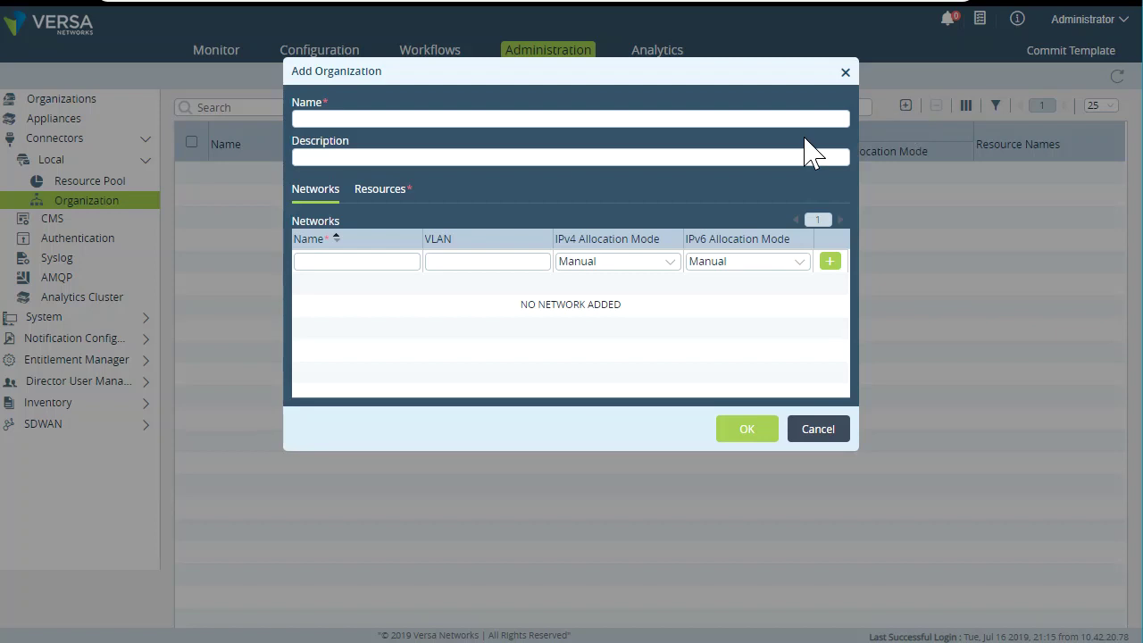
{"action": "left_click", "coordinate": [359, 119]}
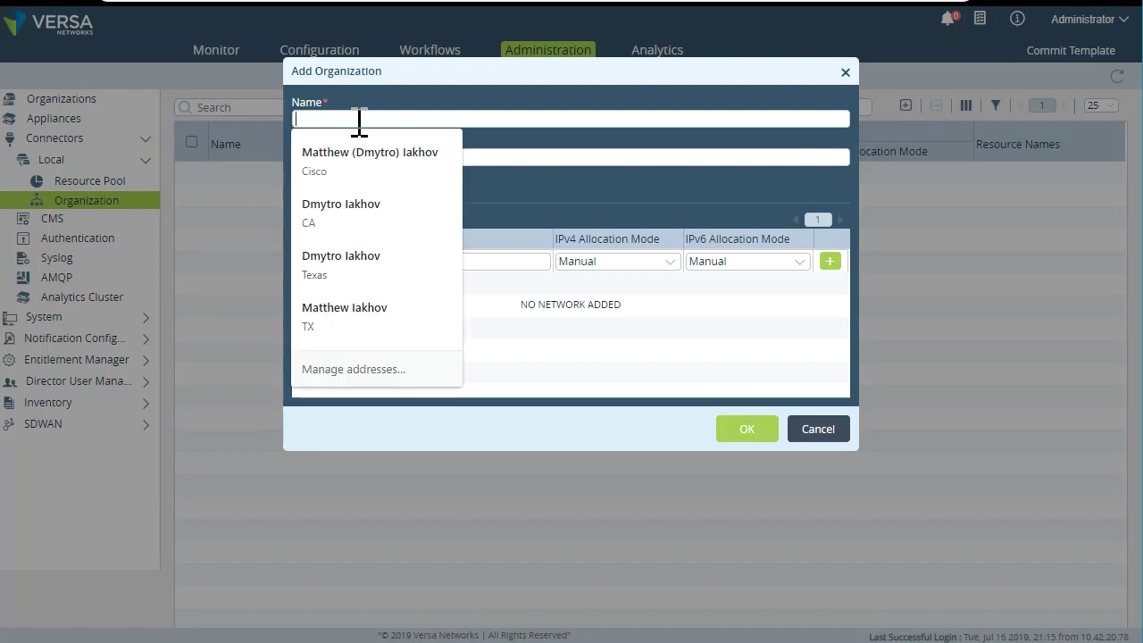
{"action": "type", "text": "LOCAL"}
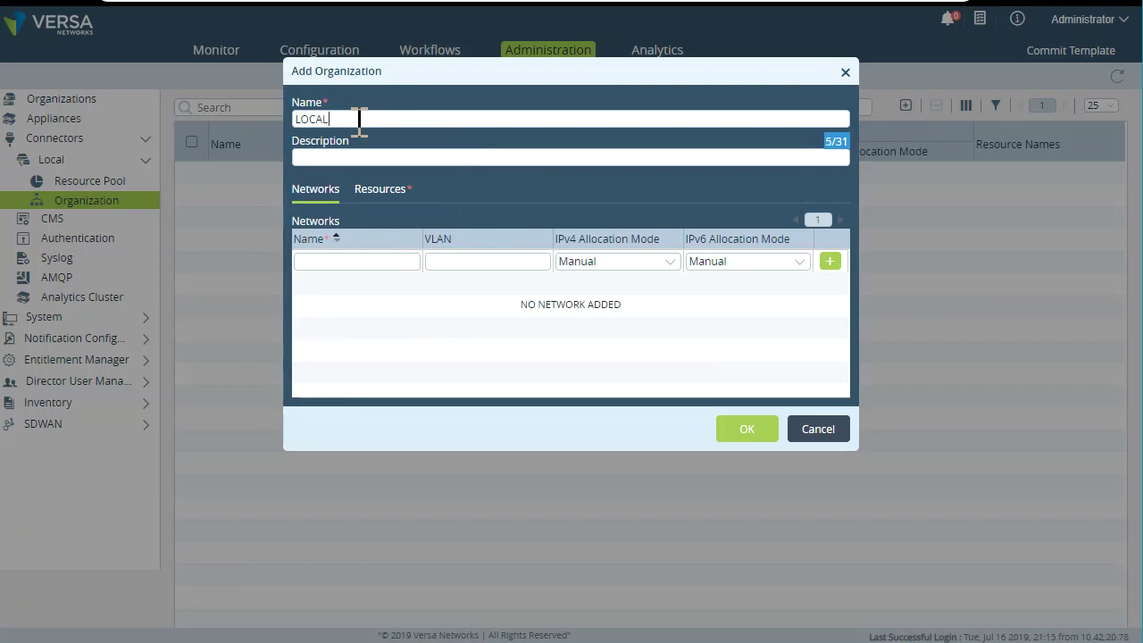
{"action": "left_click", "coordinate": [732, 353]}
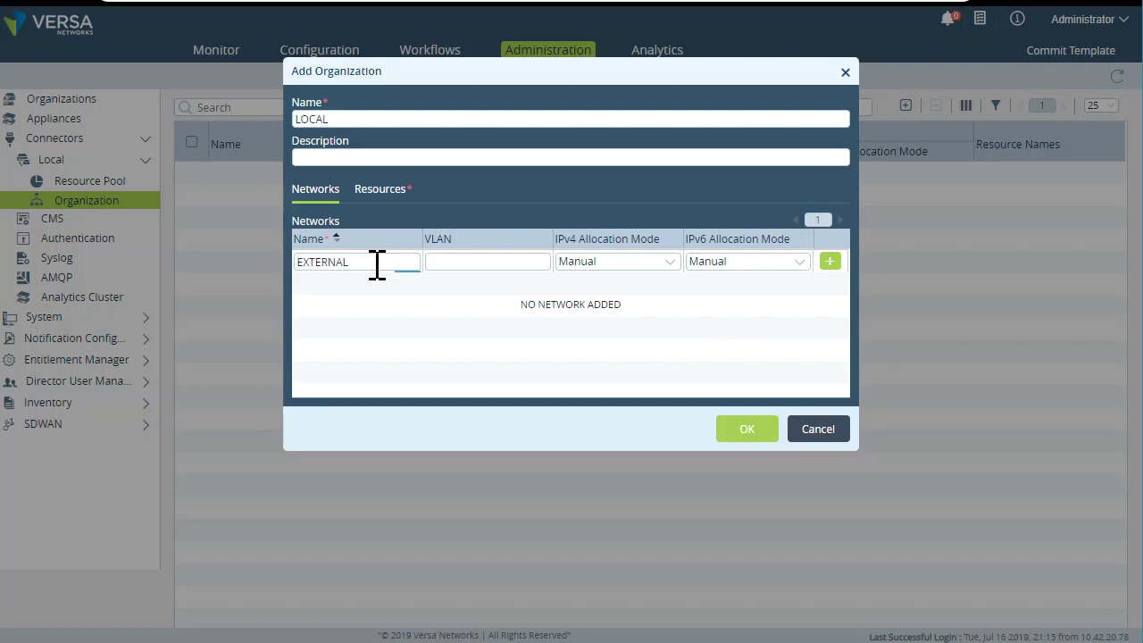
{"action": "left_click", "coordinate": [829, 262]}
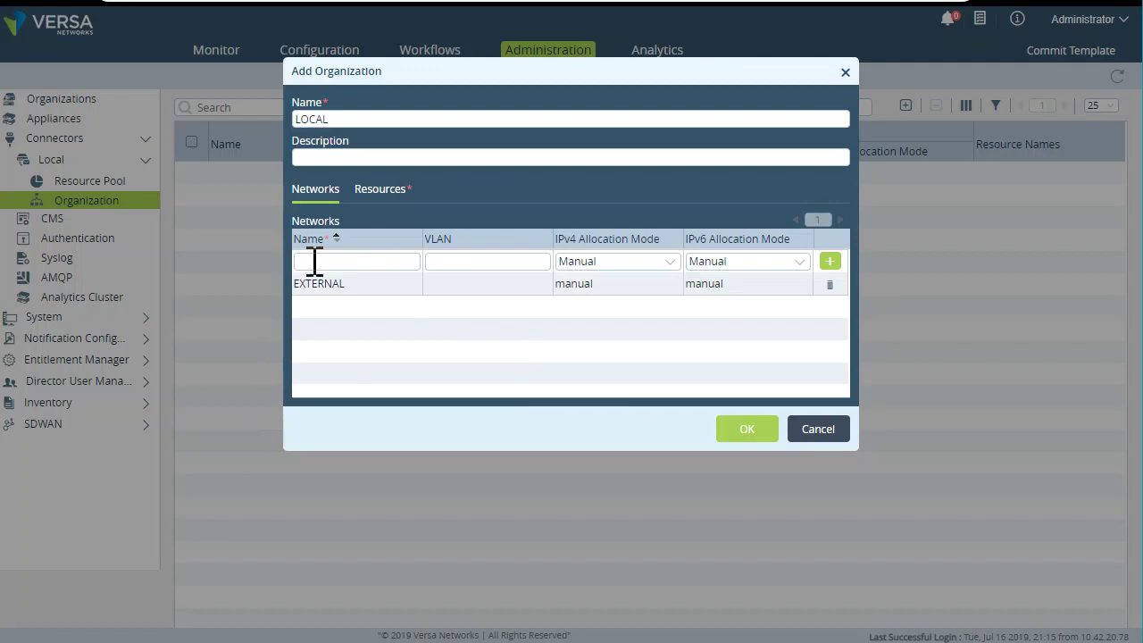
Assign Router-1 as LOCAL's resource and save the organization.
{"action": "left_click", "coordinate": [379, 189]}
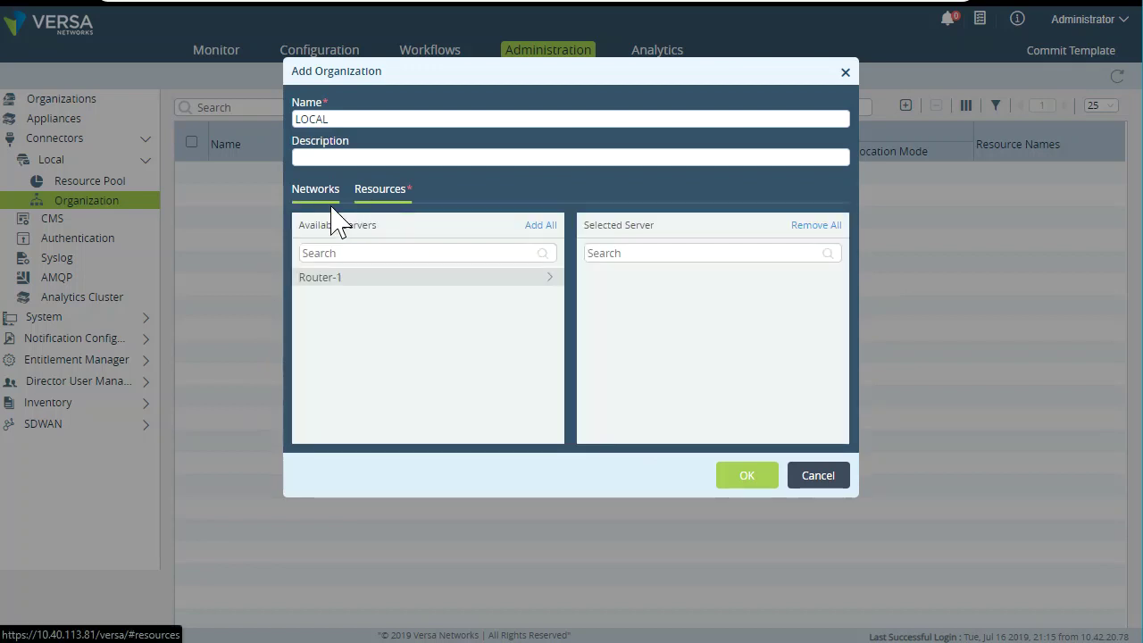
{"action": "left_click", "coordinate": [385, 280]}
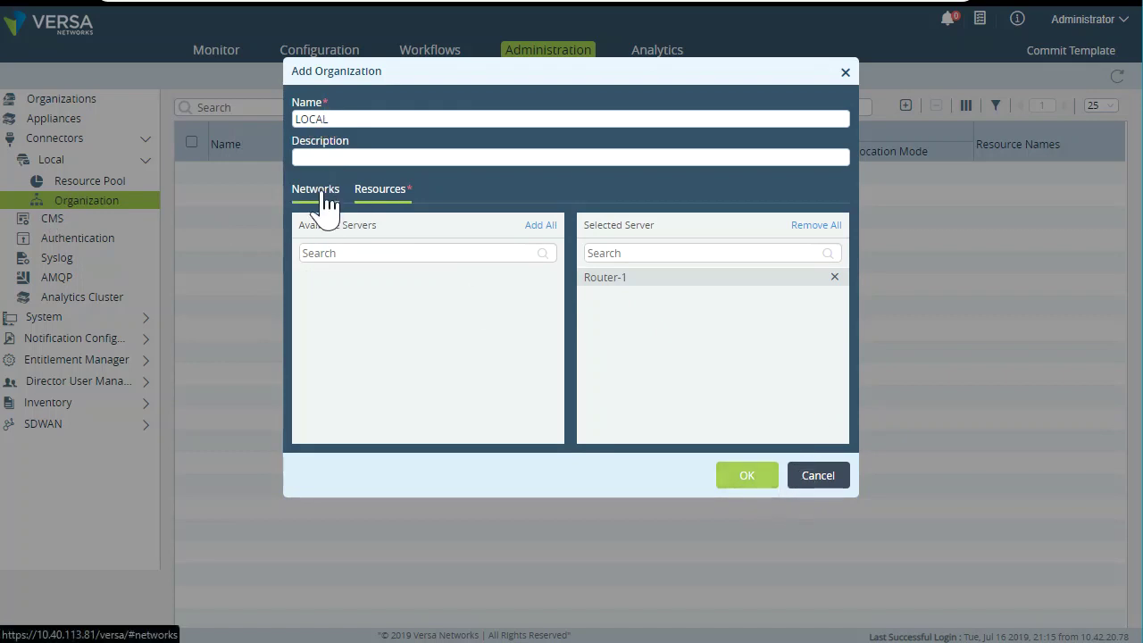
{"action": "left_click", "coordinate": [773, 478]}
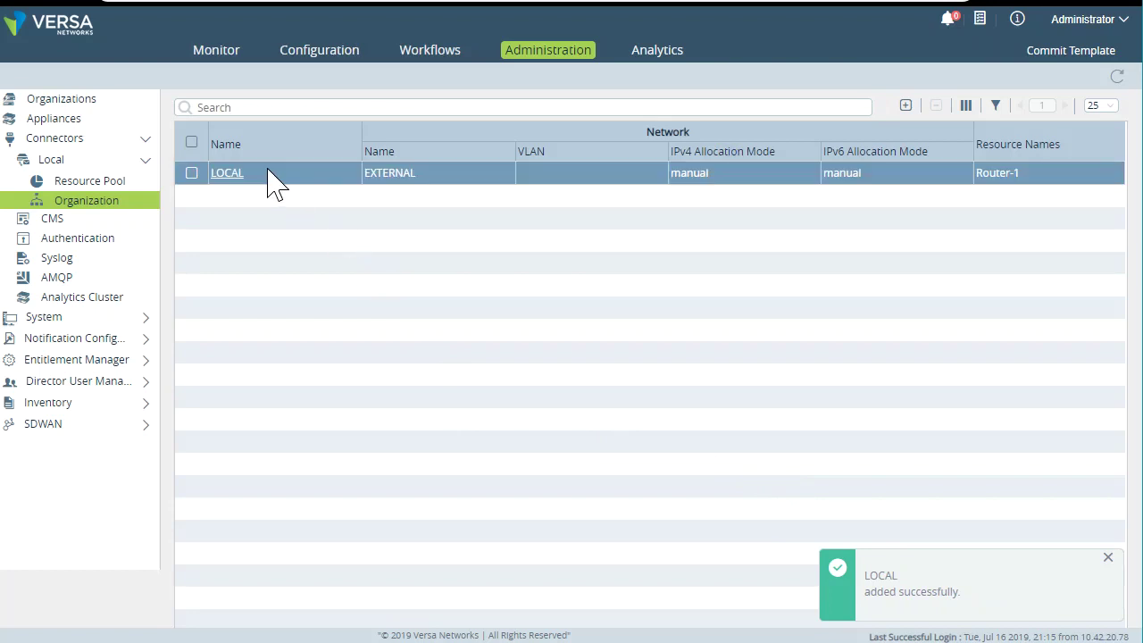
{"action": "left_click_drag", "start_coordinate": [1049, 176], "coordinate": [979, 175]}
{"action": "left_click", "coordinate": [892, 290]}
{"action": "left_click", "coordinate": [190, 173]}
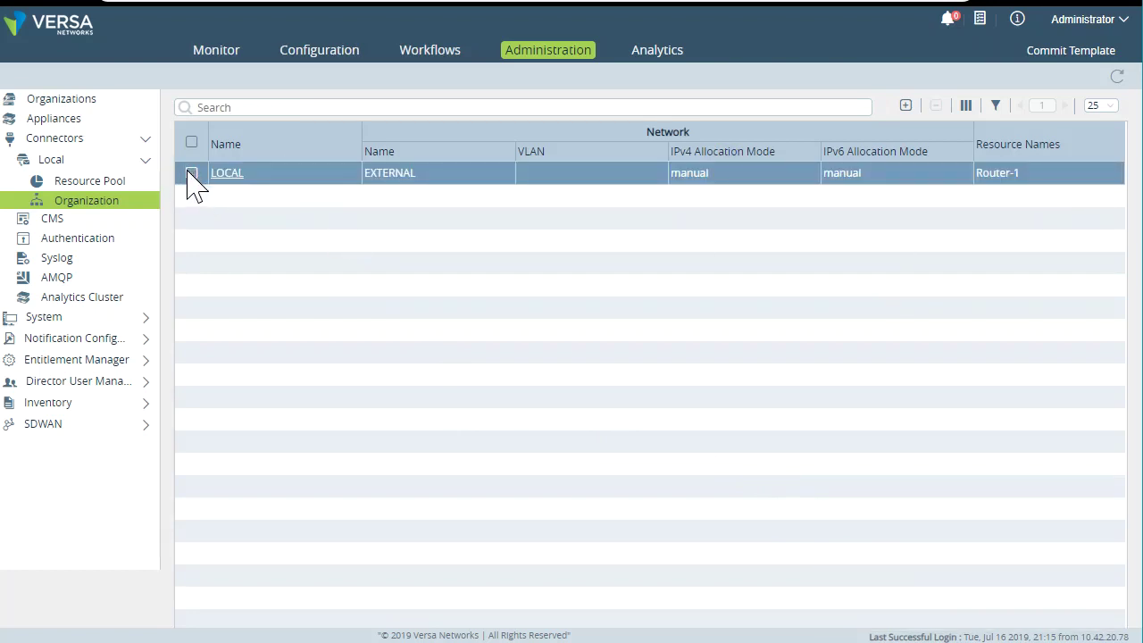
{"action": "left_click", "coordinate": [190, 173]}
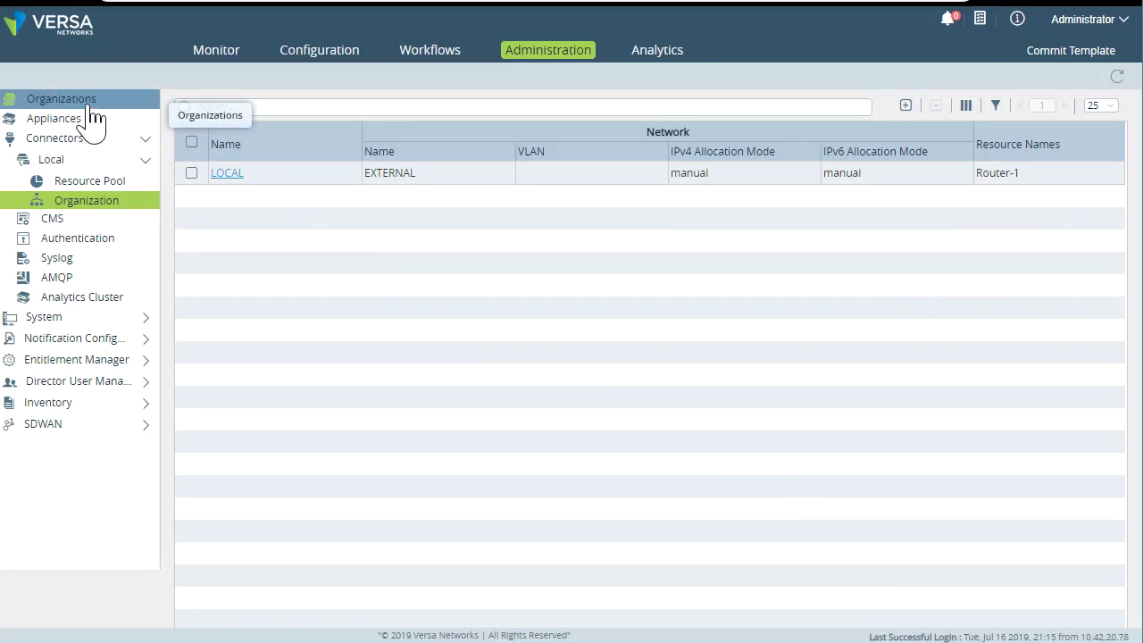
Edit the Versa organization and add LOCAL under its CMS Organizations.
{"action": "left_click", "coordinate": [90, 104]}
{"action": "left_click", "coordinate": [237, 185]}
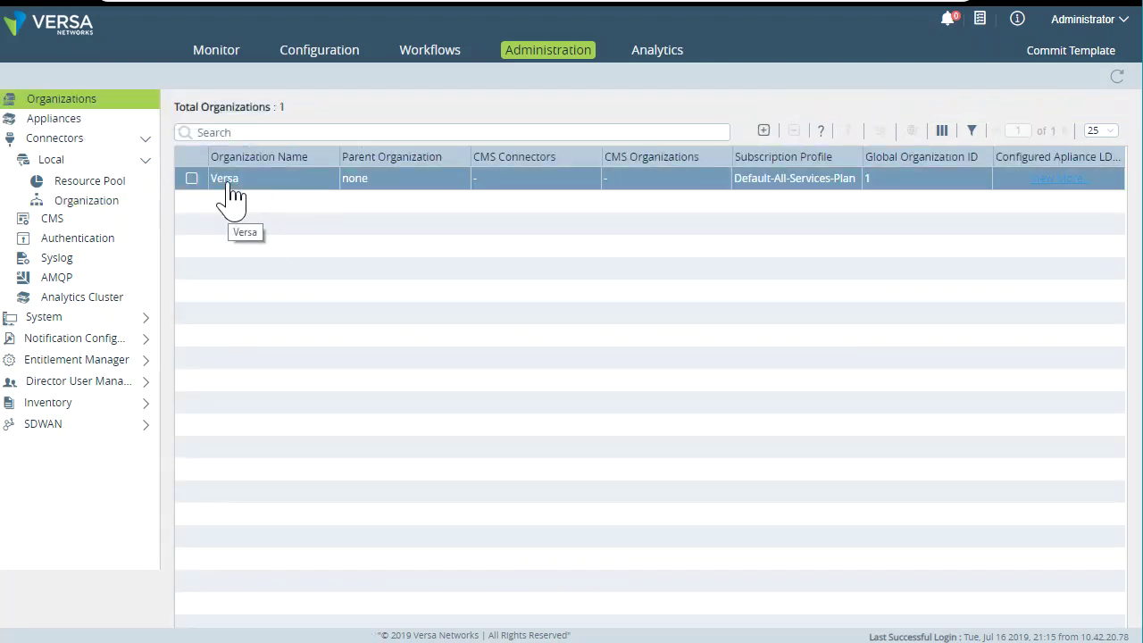
{"action": "left_click", "coordinate": [230, 183]}
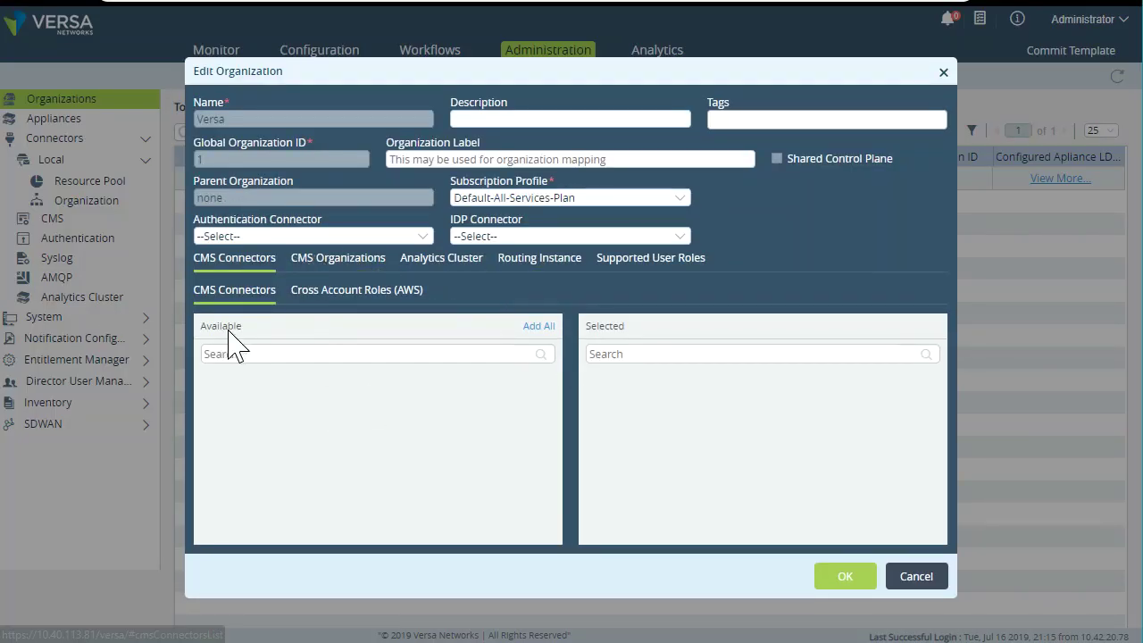
{"action": "left_click", "coordinate": [362, 264]}
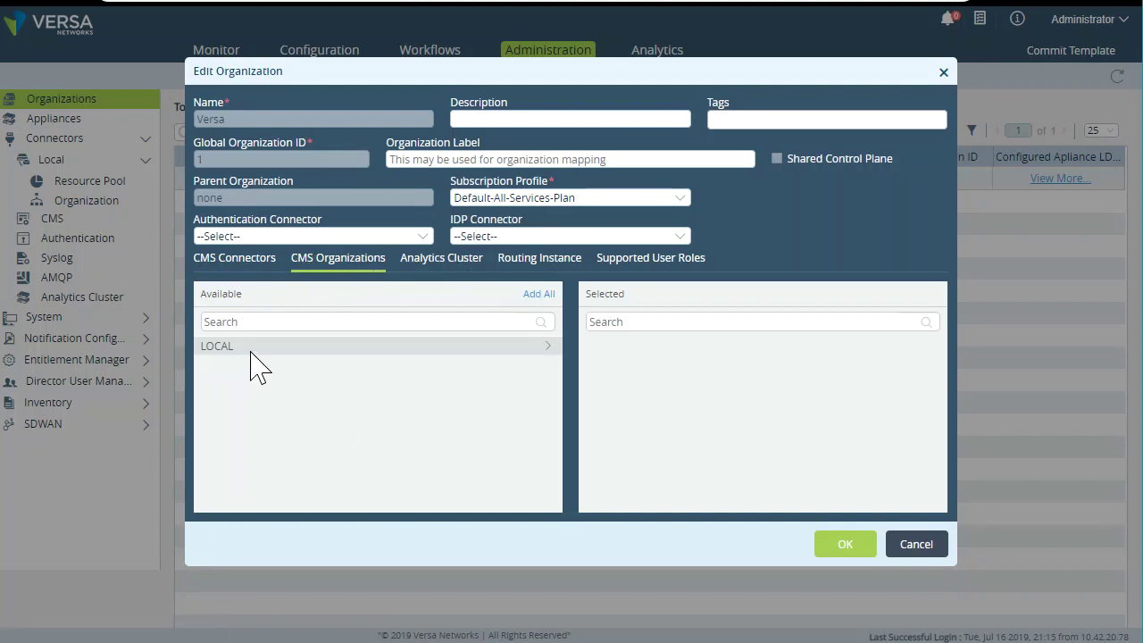
{"action": "left_click", "coordinate": [251, 350]}
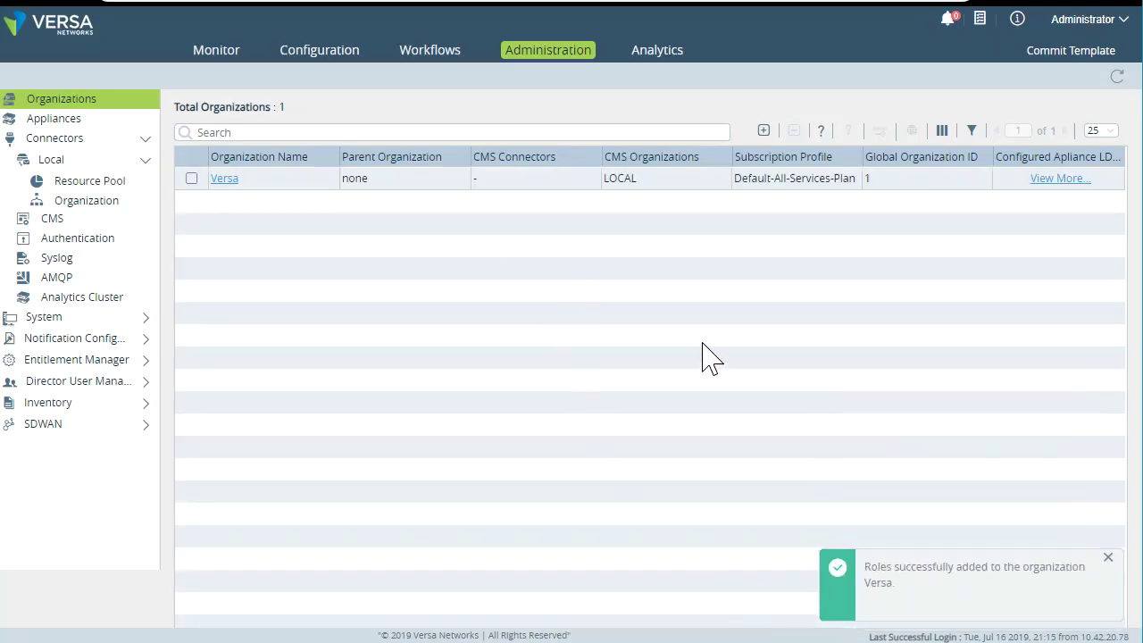
Start a new appliance of type Service VNF in the Versa organization.
{"action": "left_click", "coordinate": [87, 140]}
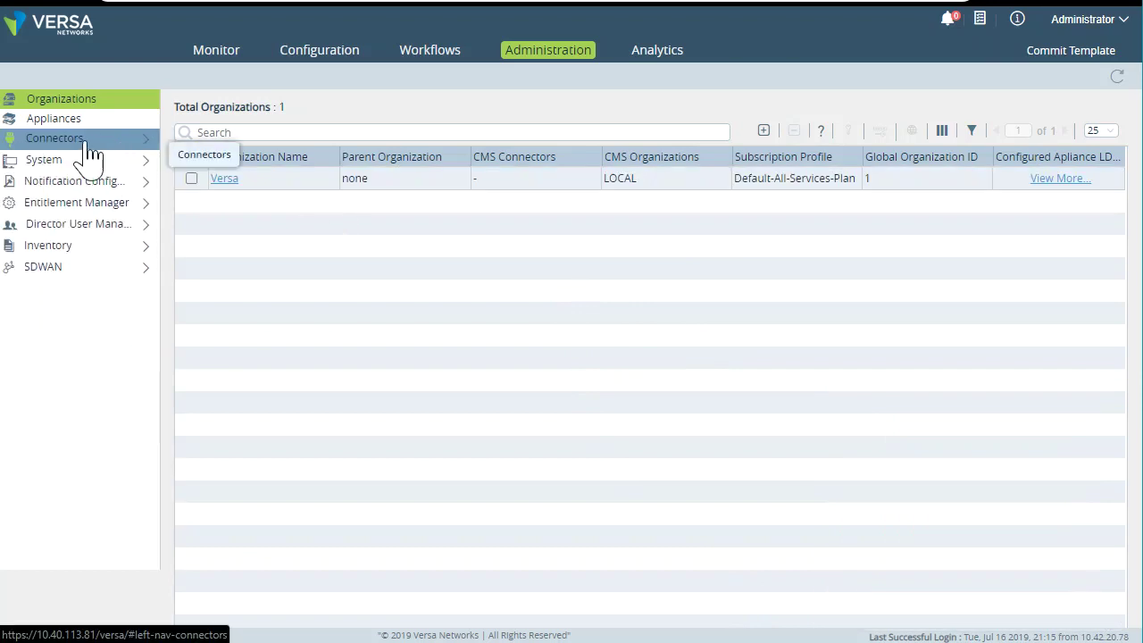
{"action": "left_click", "coordinate": [83, 121]}
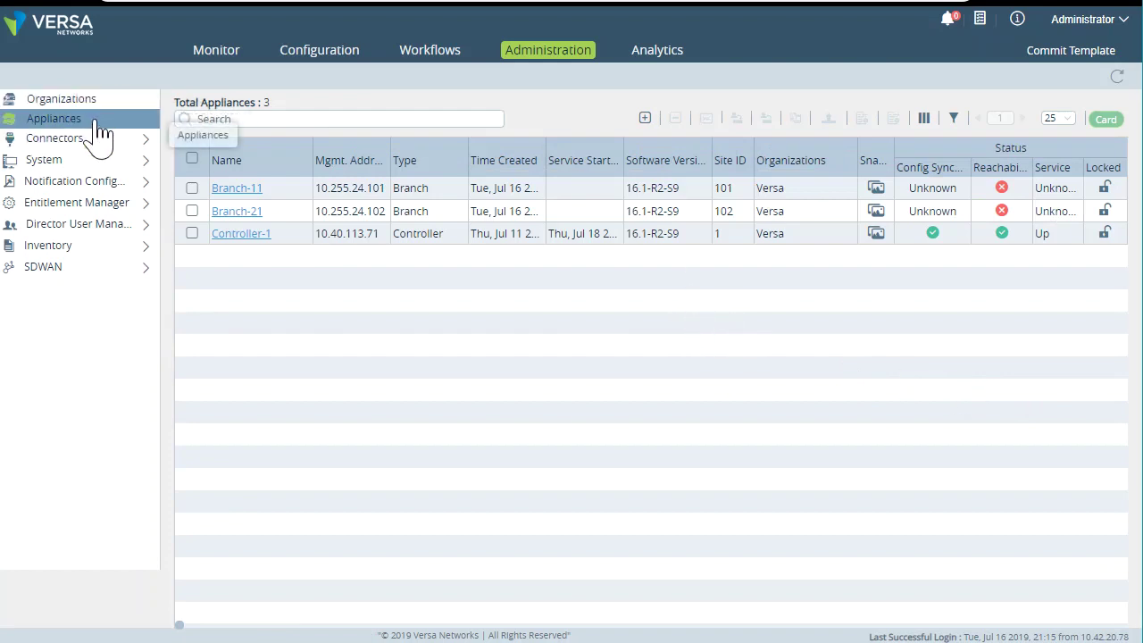
{"action": "left_click", "coordinate": [653, 123]}
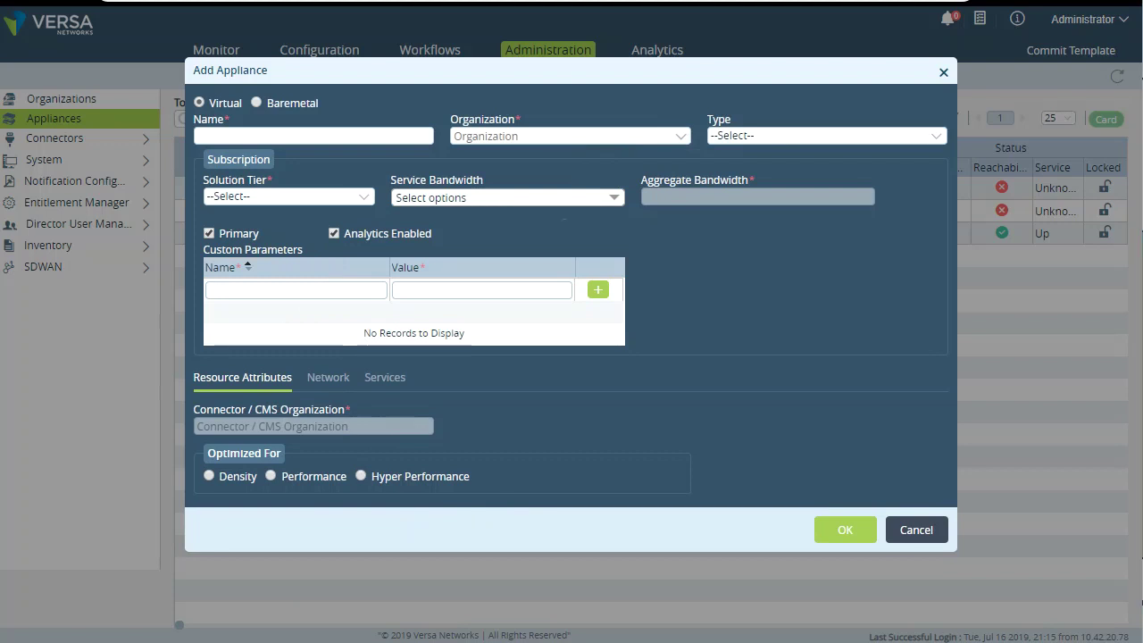
{"action": "left_click", "coordinate": [937, 136]}
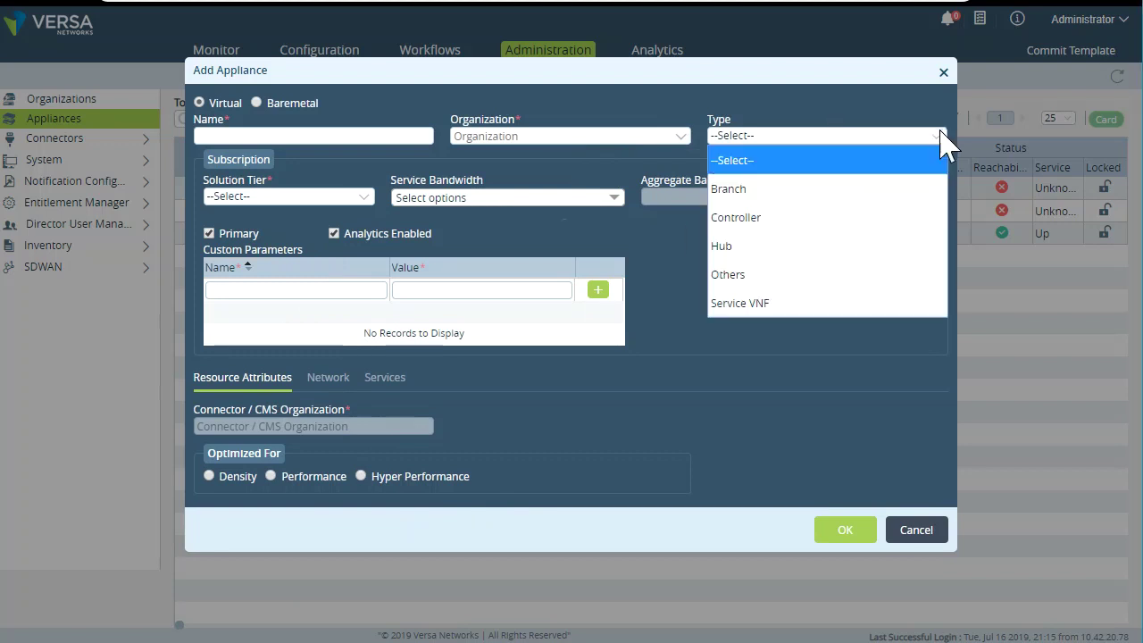
{"action": "left_click", "coordinate": [779, 303]}
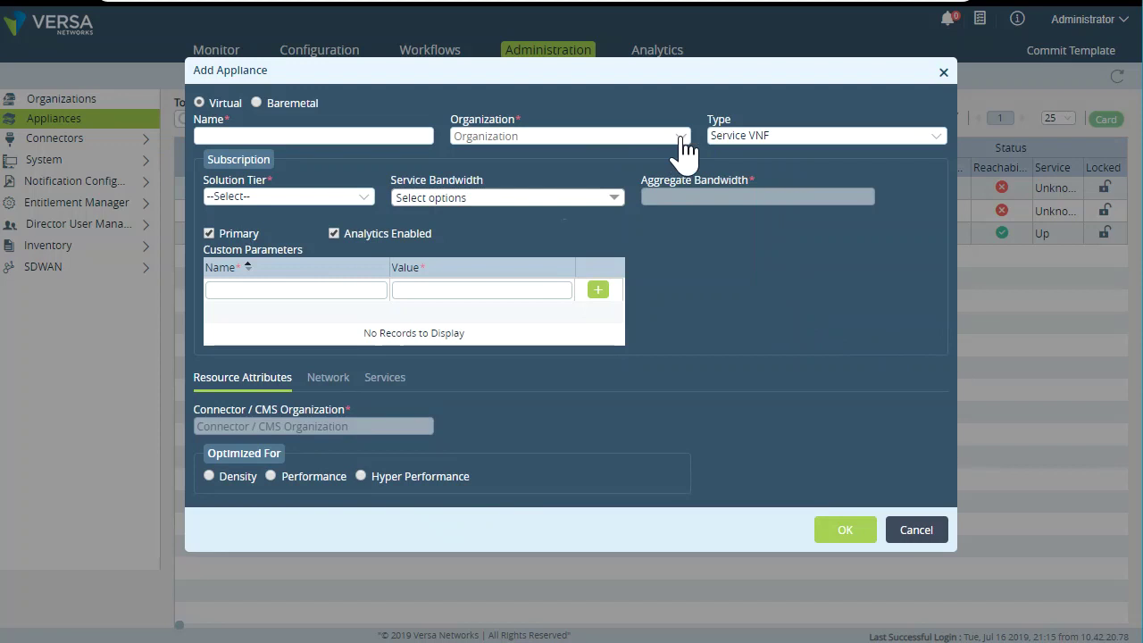
{"action": "left_click", "coordinate": [546, 136]}
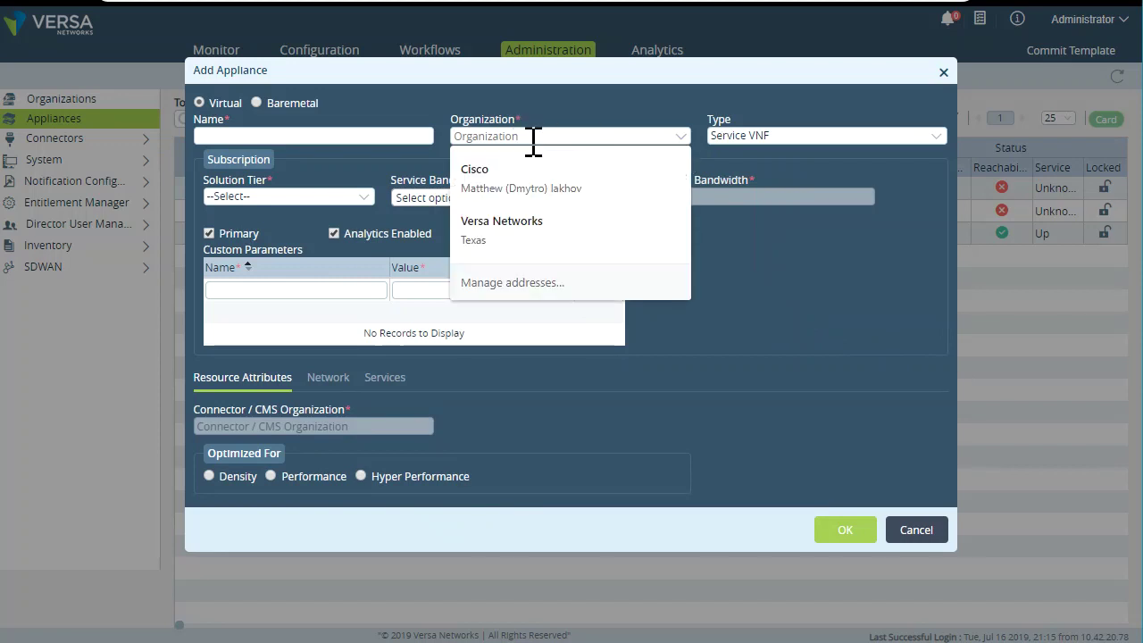
{"action": "left_click", "coordinate": [684, 141]}
{"action": "left_click", "coordinate": [589, 136]}
{"action": "type", "text": "Ver"}
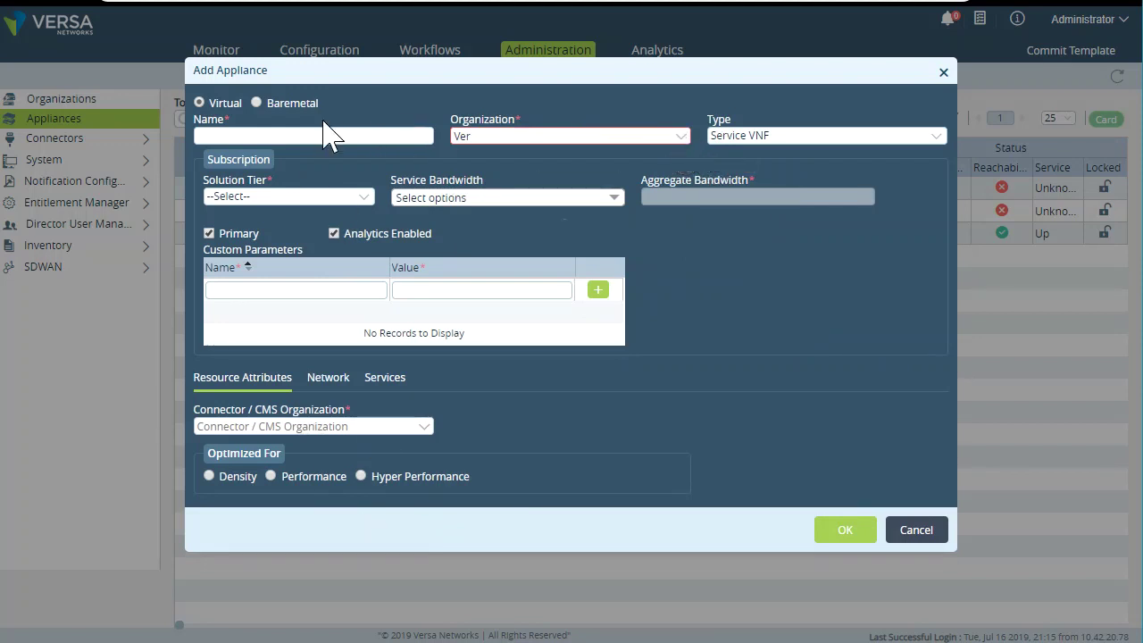
Make it baremetal Router-1 with Advanced SDWAN and UTM tier, 1 Gbps, server Router-1.
{"action": "left_click", "coordinate": [257, 104]}
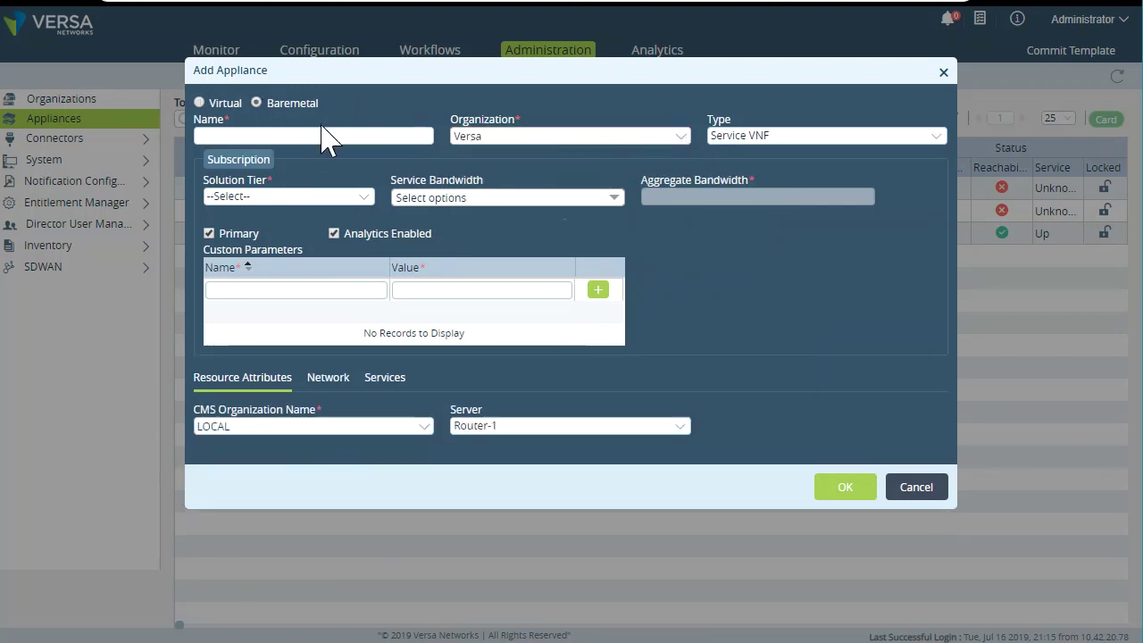
{"action": "left_click", "coordinate": [285, 136]}
{"action": "type", "text": "Router-1"}
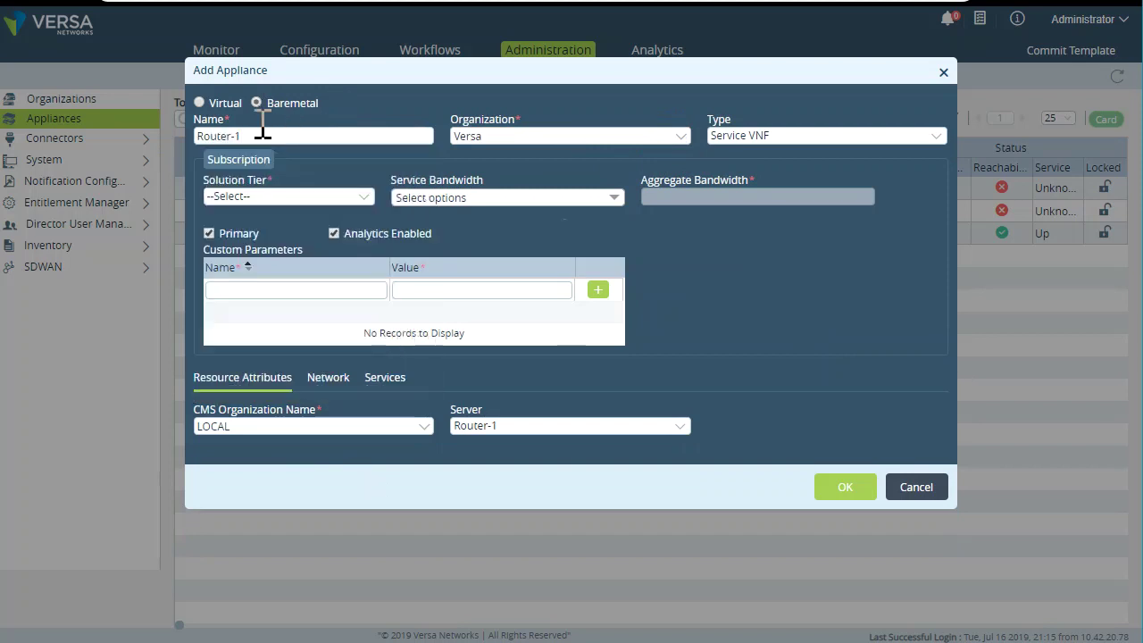
{"action": "left_click", "coordinate": [314, 197]}
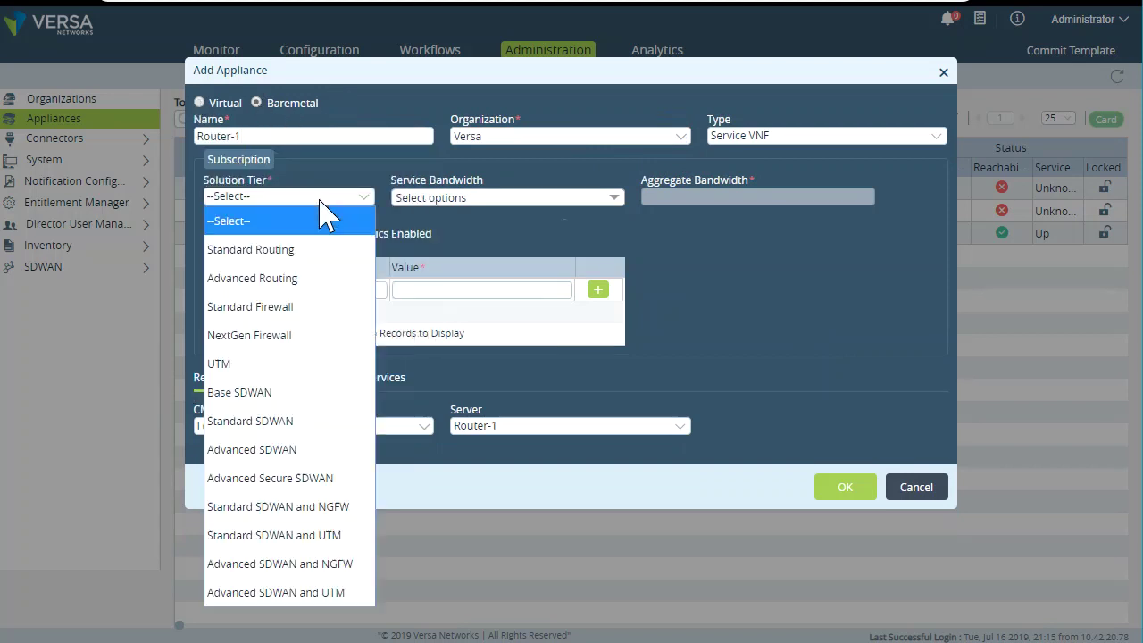
{"action": "left_click", "coordinate": [344, 592]}
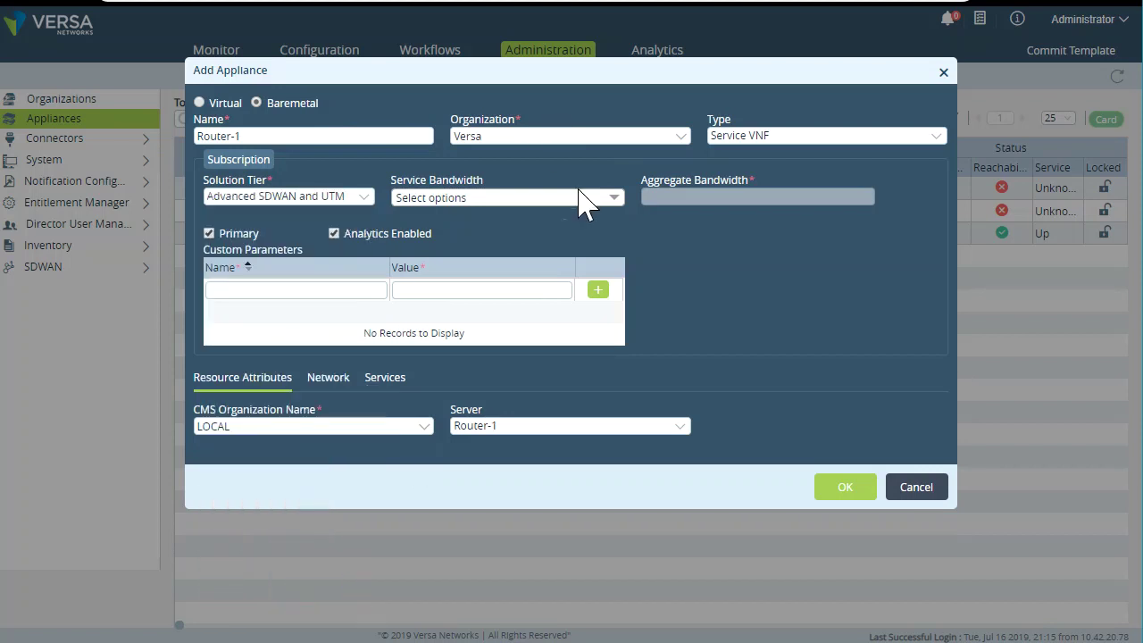
{"action": "left_click", "coordinate": [584, 198]}
{"action": "left_click", "coordinate": [440, 399]}
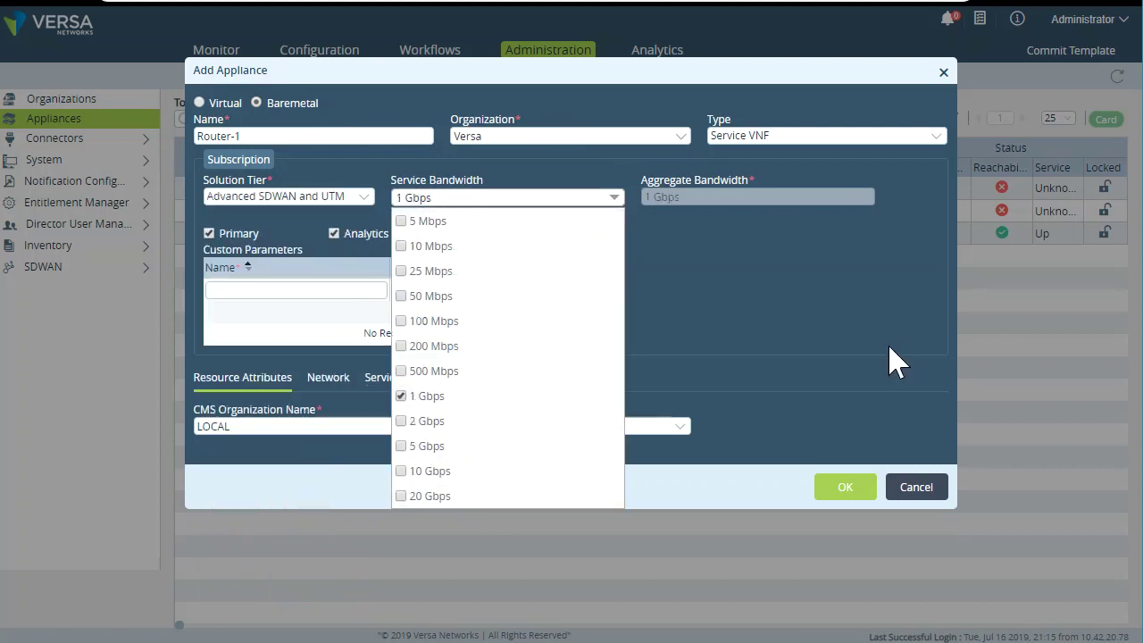
{"action": "left_click", "coordinate": [897, 362]}
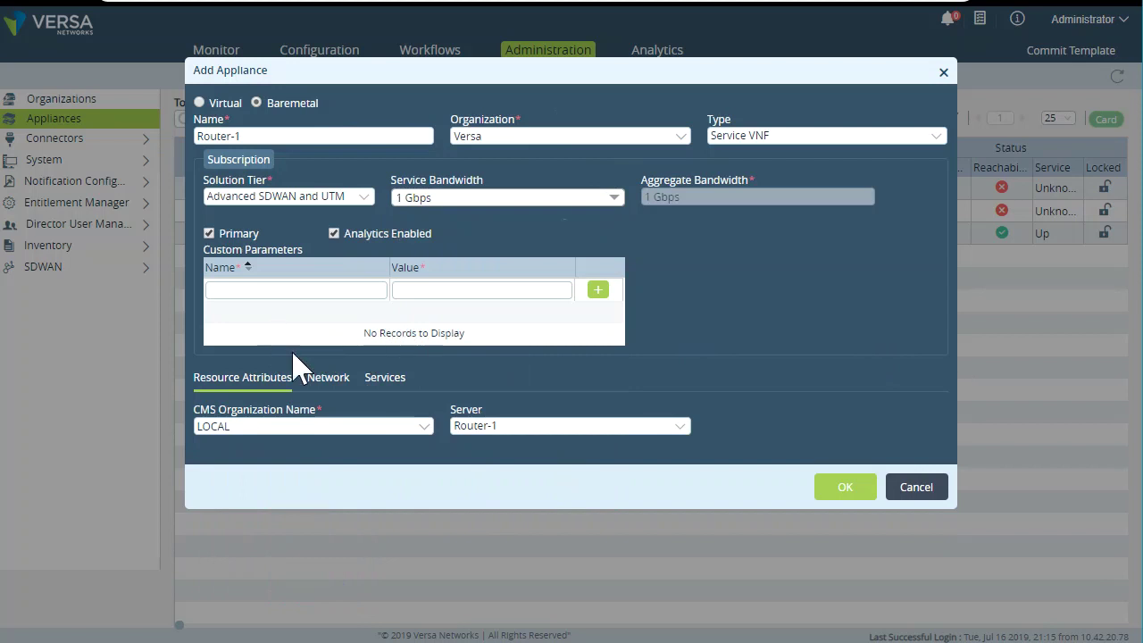
{"action": "left_click", "coordinate": [513, 427]}
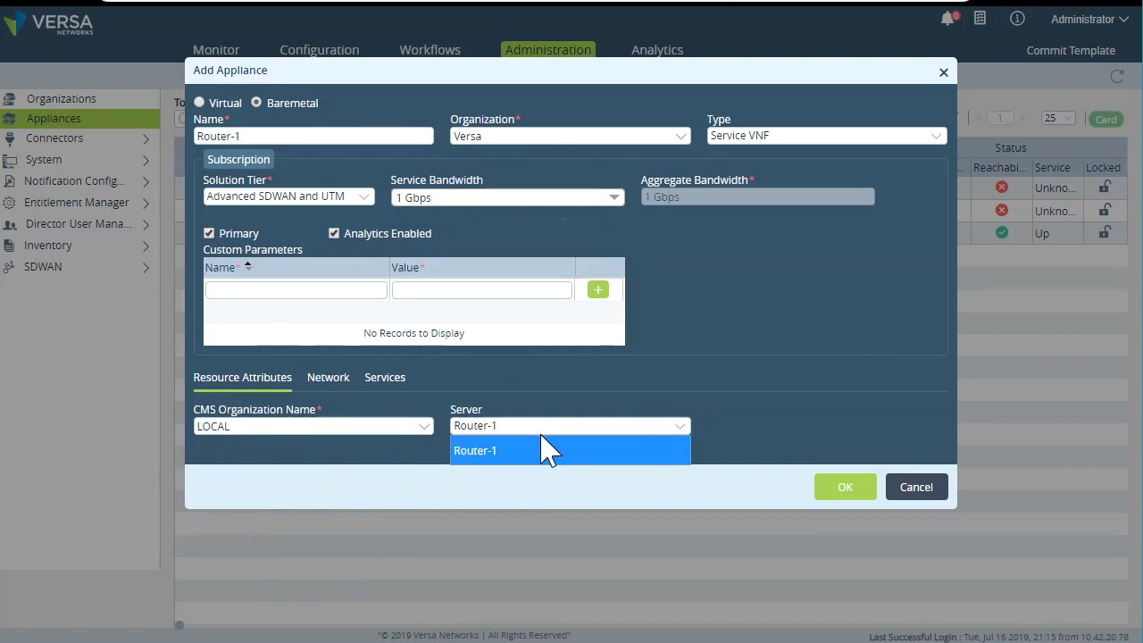
{"action": "left_click", "coordinate": [656, 450]}
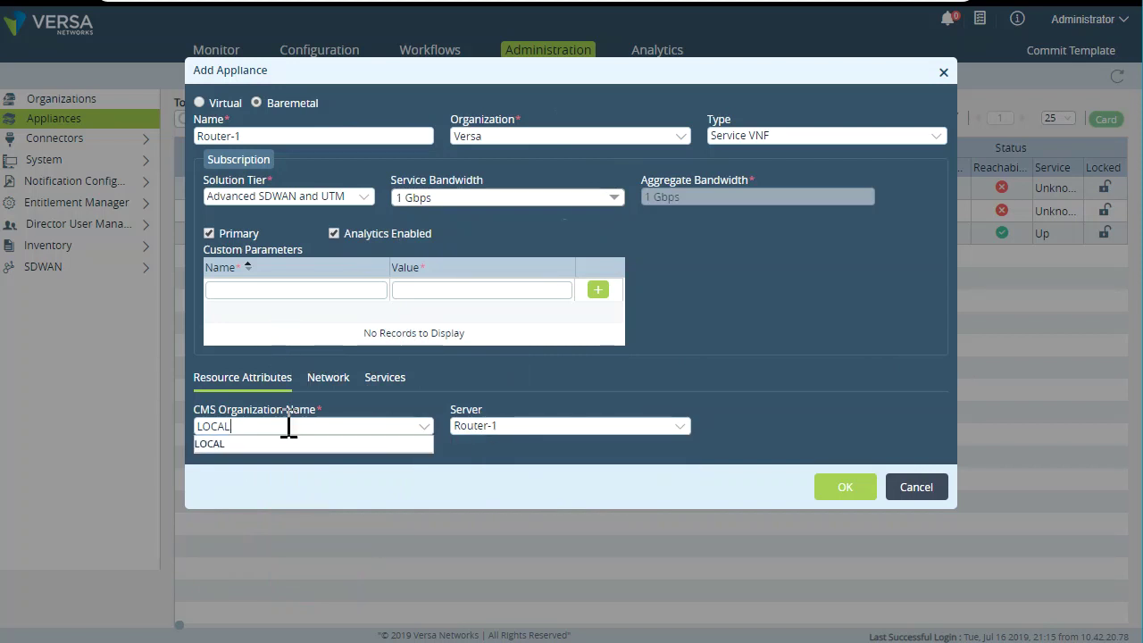
Add network interface vni-0/0 on EXTERNAL with address 10.40.113.250/16.
{"action": "left_click", "coordinate": [339, 379]}
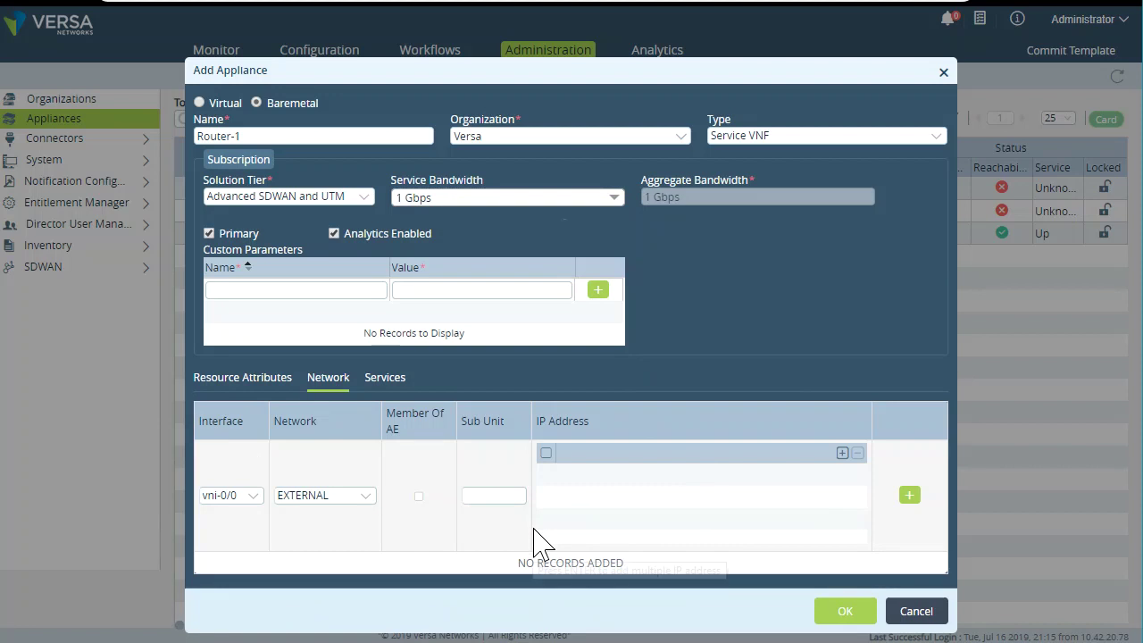
{"action": "left_click", "coordinate": [853, 613]}
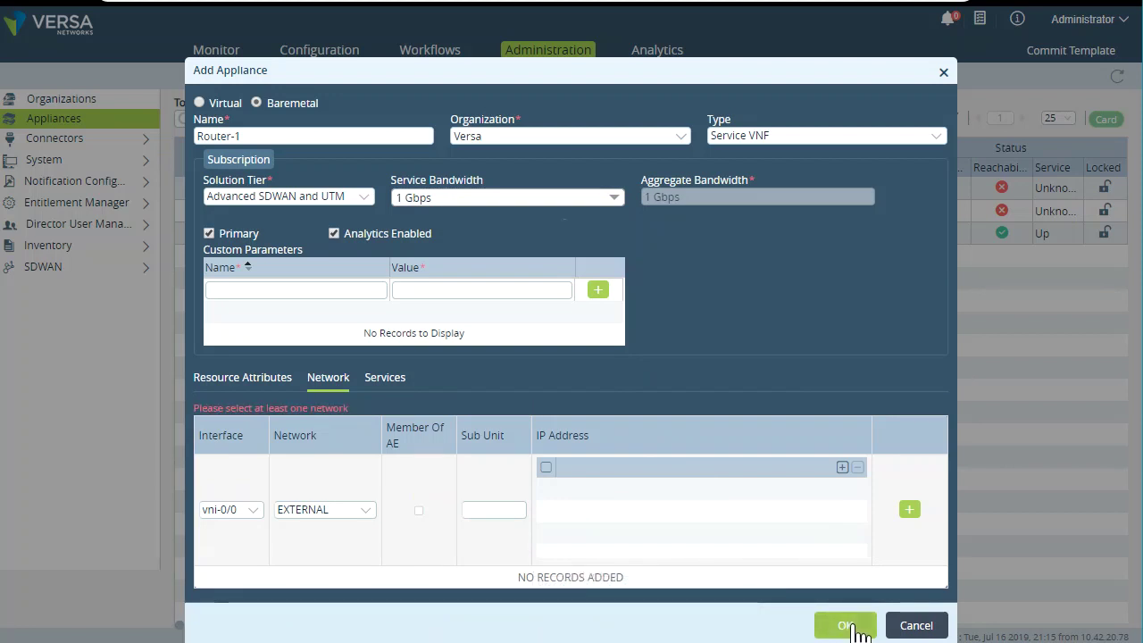
{"action": "left_click_drag", "start_coordinate": [198, 407], "coordinate": [373, 433]}
{"action": "left_click", "coordinate": [399, 408]}
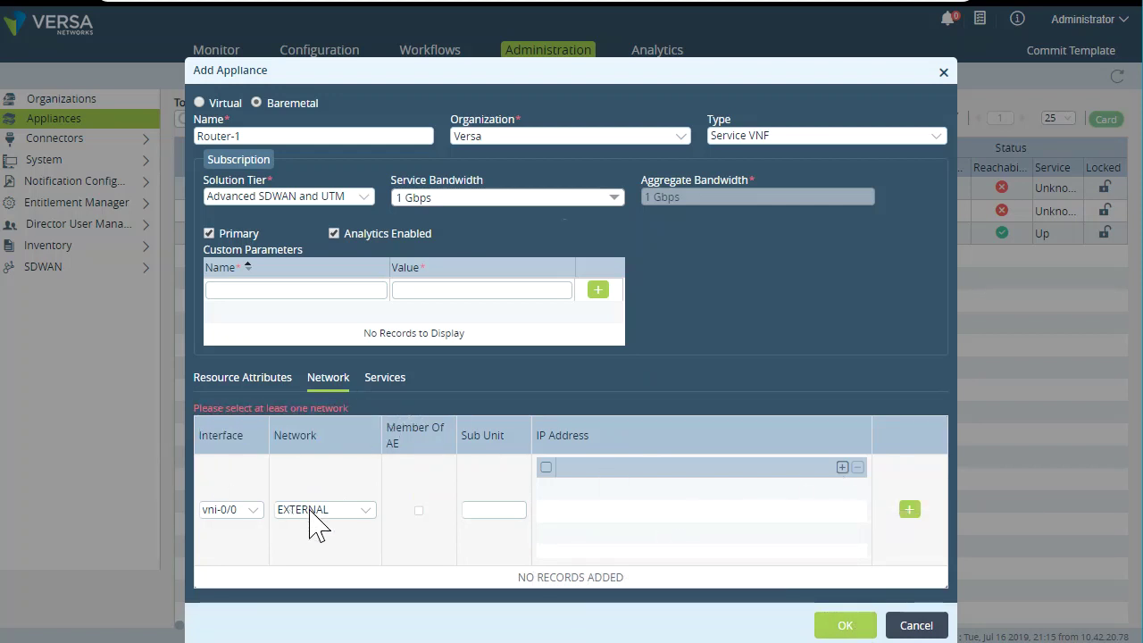
{"action": "left_click", "coordinate": [373, 516]}
{"action": "left_click", "coordinate": [361, 519]}
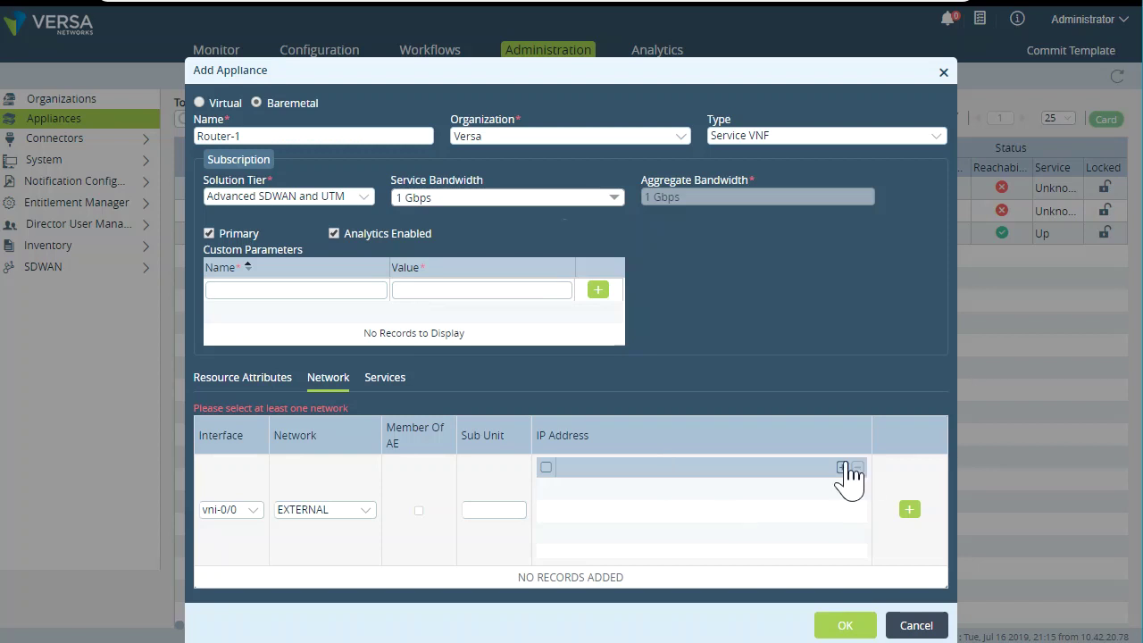
{"action": "left_click", "coordinate": [842, 467]}
{"action": "left_click", "coordinate": [706, 489]}
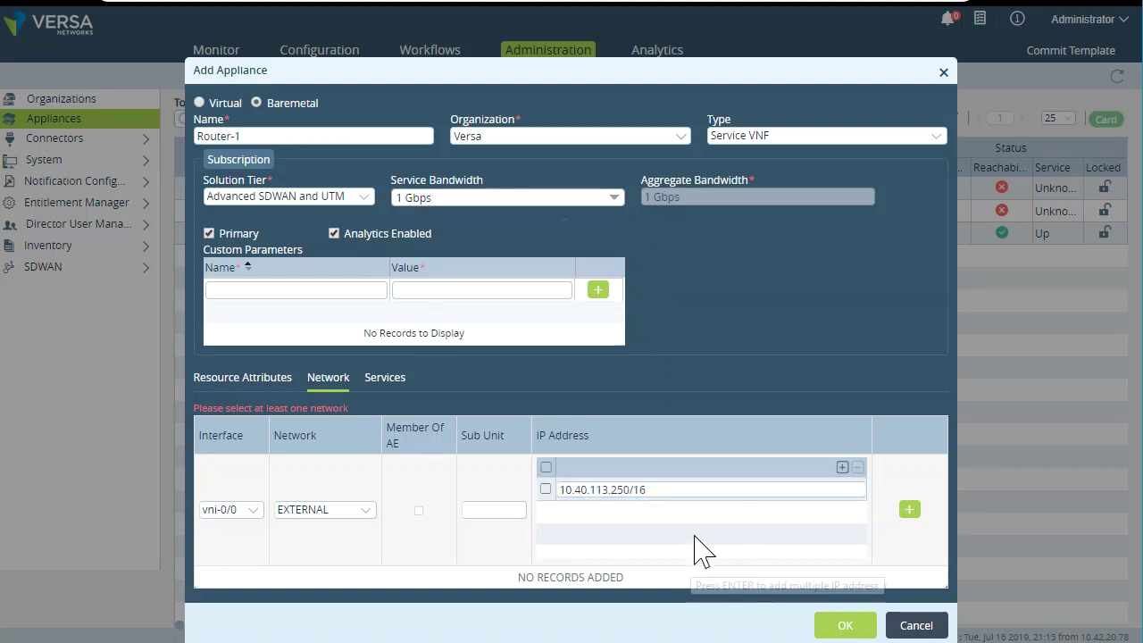
{"action": "left_click", "coordinate": [909, 511]}
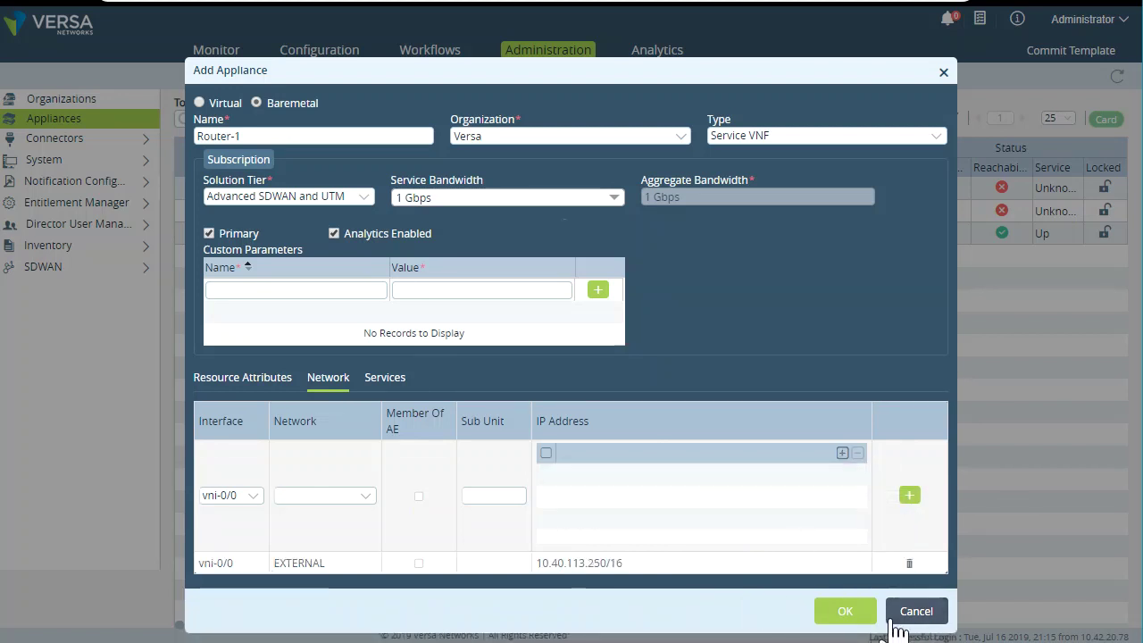
{"action": "left_click", "coordinate": [370, 393]}
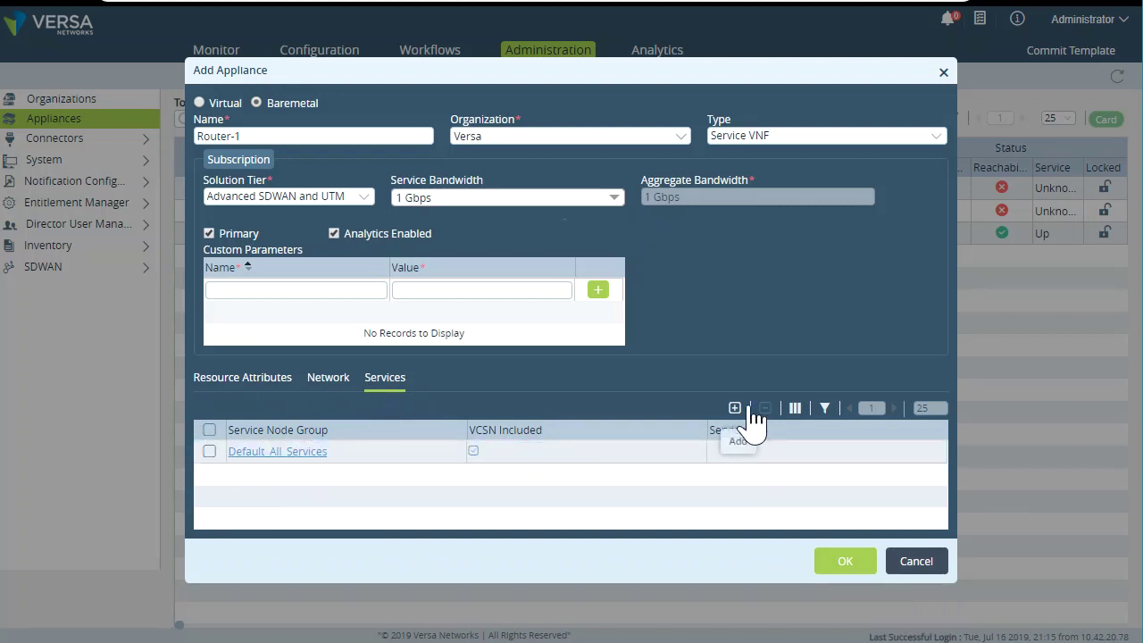
Add cgnat to Default_All_Services and submit the baremetal appliance Router-1.
{"action": "left_click", "coordinate": [307, 452]}
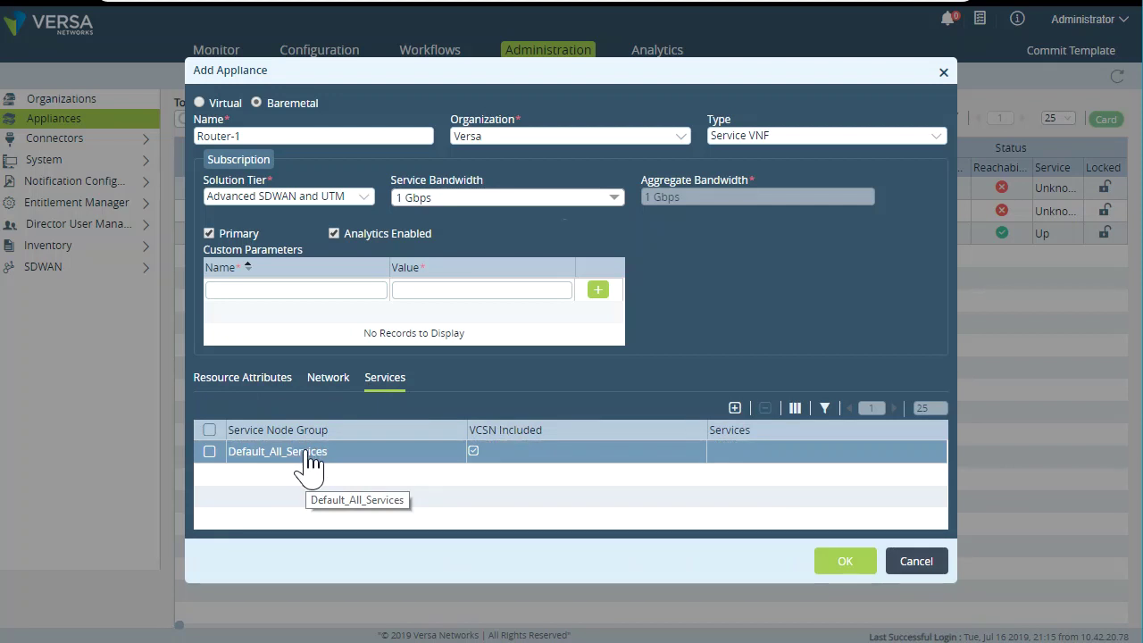
{"action": "left_click", "coordinate": [307, 454]}
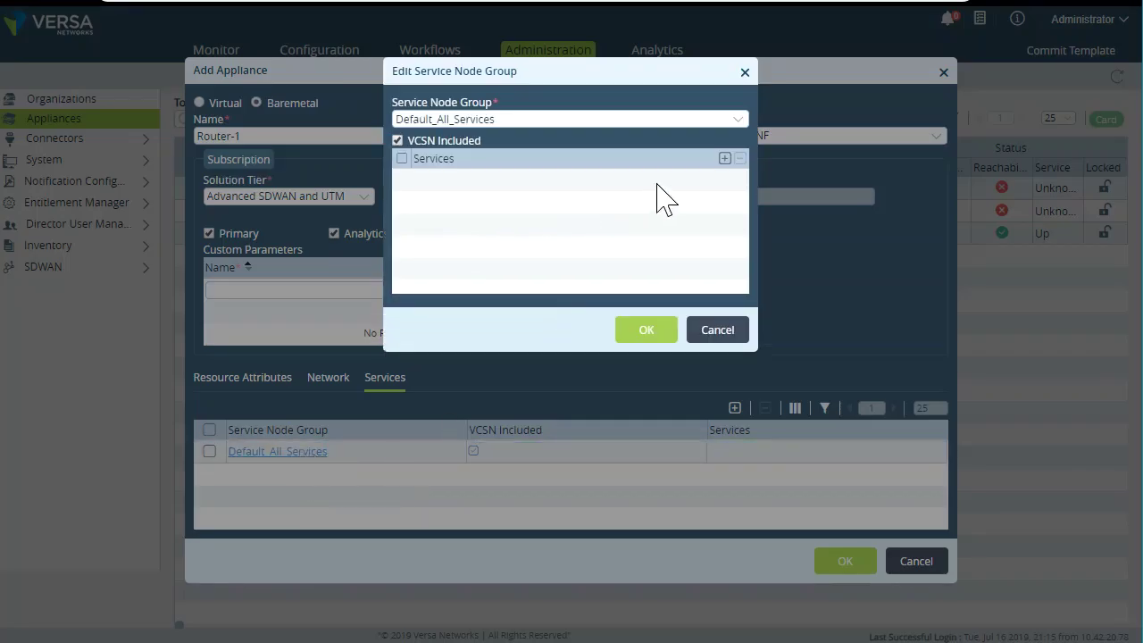
{"action": "left_click", "coordinate": [724, 158]}
{"action": "left_click", "coordinate": [729, 181]}
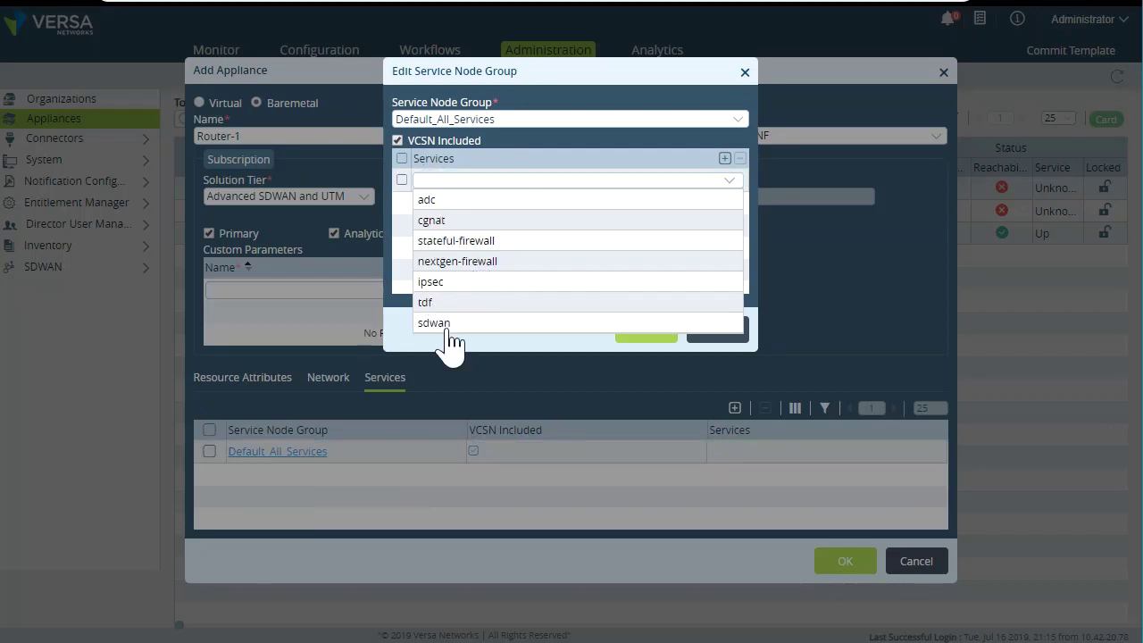
{"action": "left_click", "coordinate": [429, 220]}
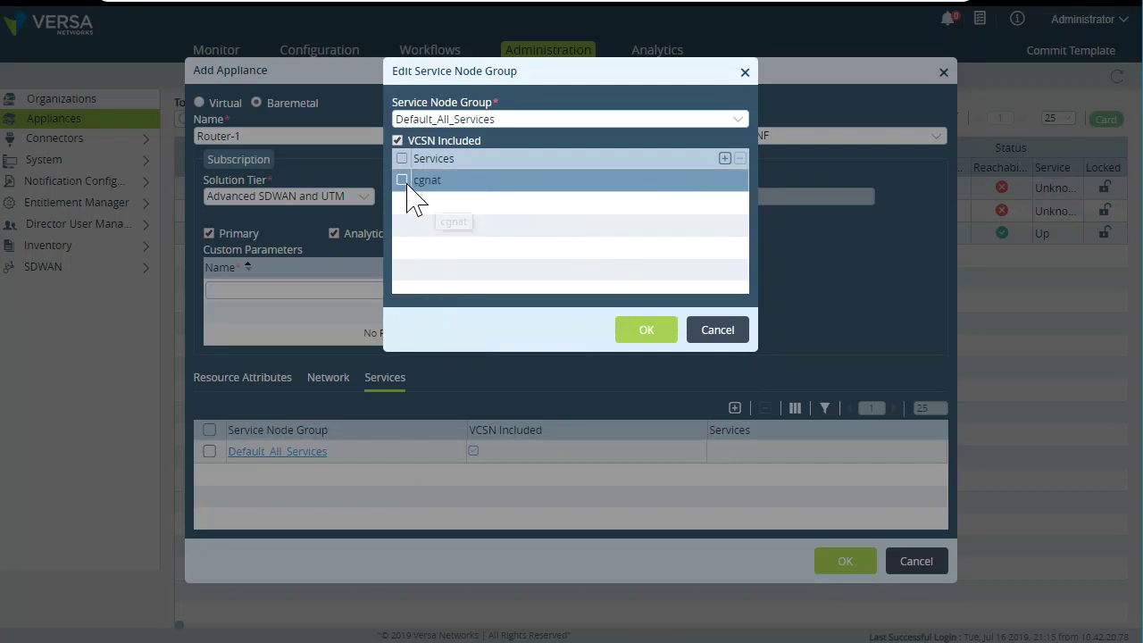
{"action": "left_click", "coordinate": [644, 331]}
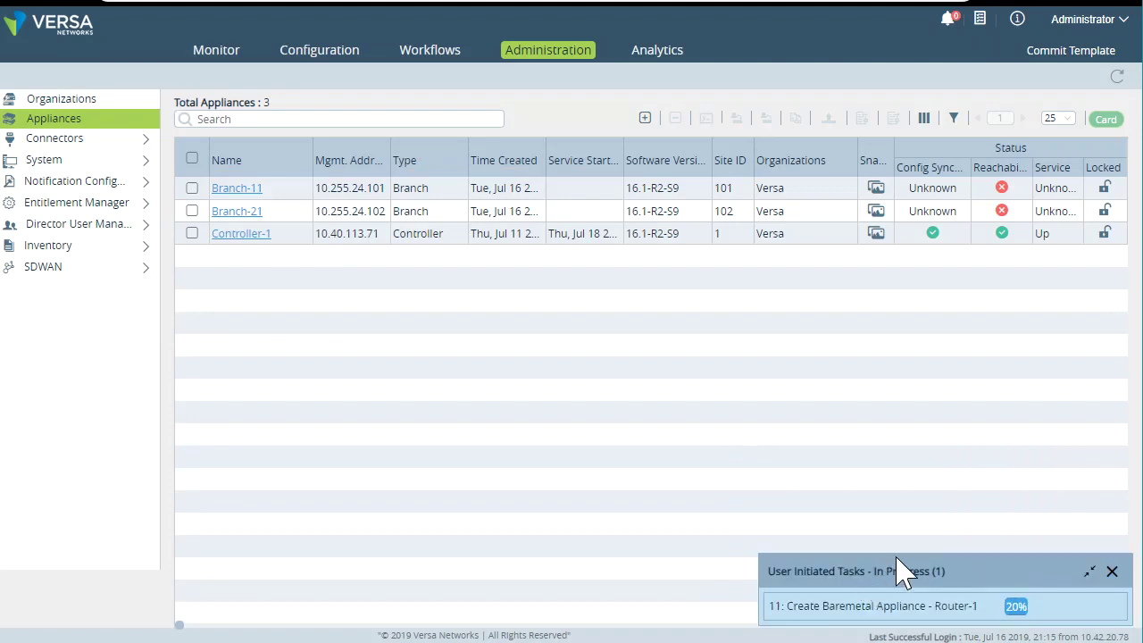
Enlarge the terminal, enter Router-1's CLI and run 'show interfaces brief | tab'.
{"action": "left_click", "coordinate": [928, 610]}
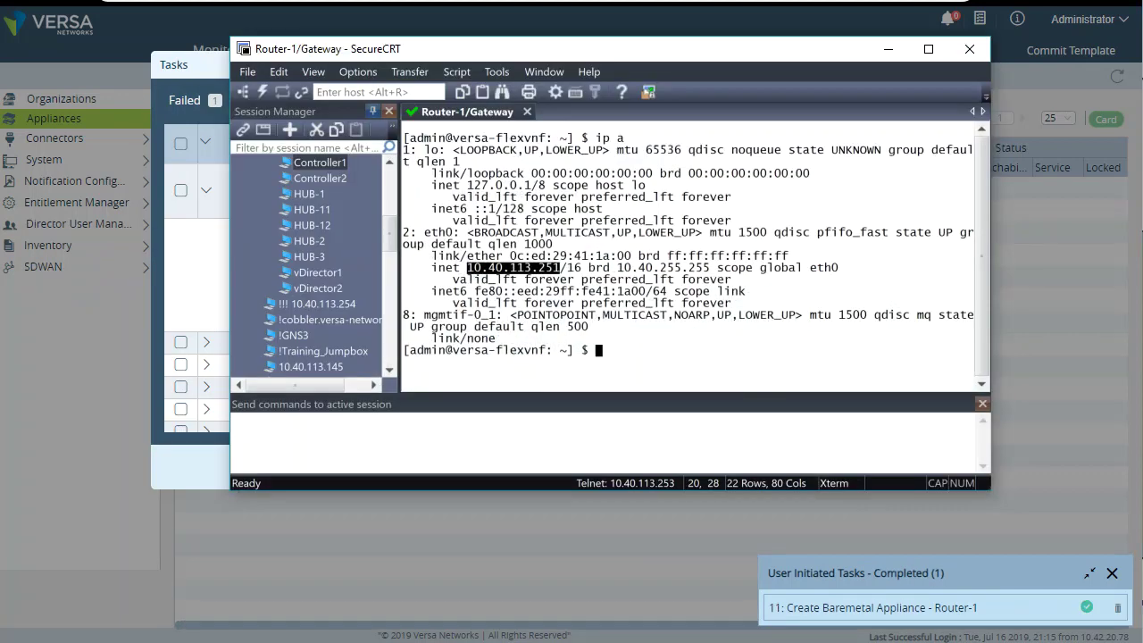
{"action": "left_click", "coordinate": [688, 332]}
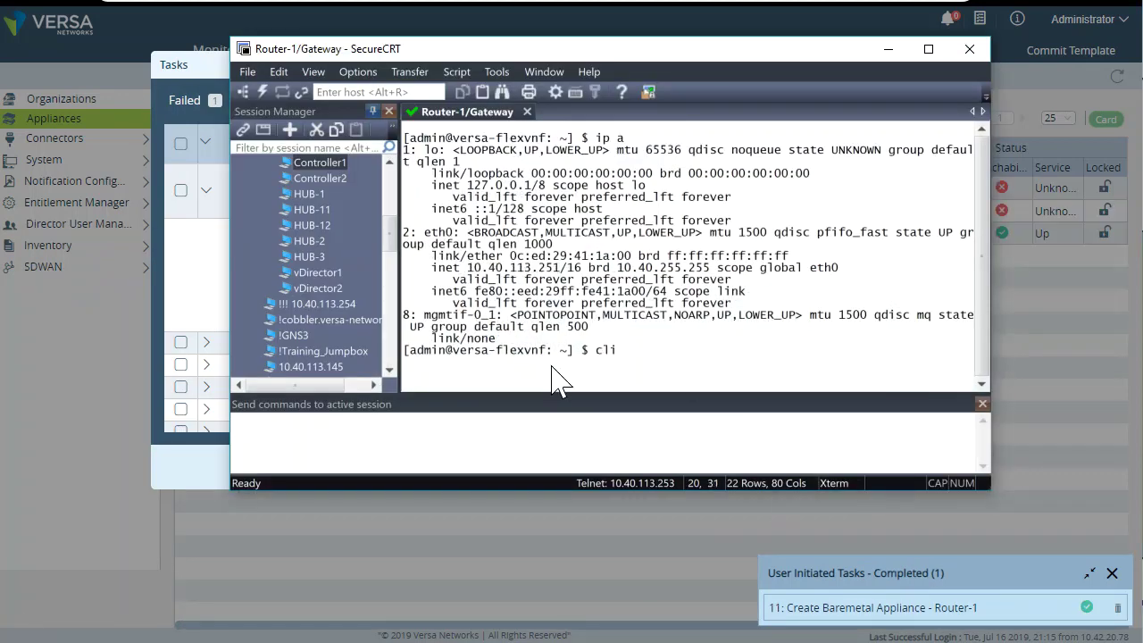
{"action": "left_click_drag", "start_coordinate": [232, 483], "coordinate": [60, 473]}
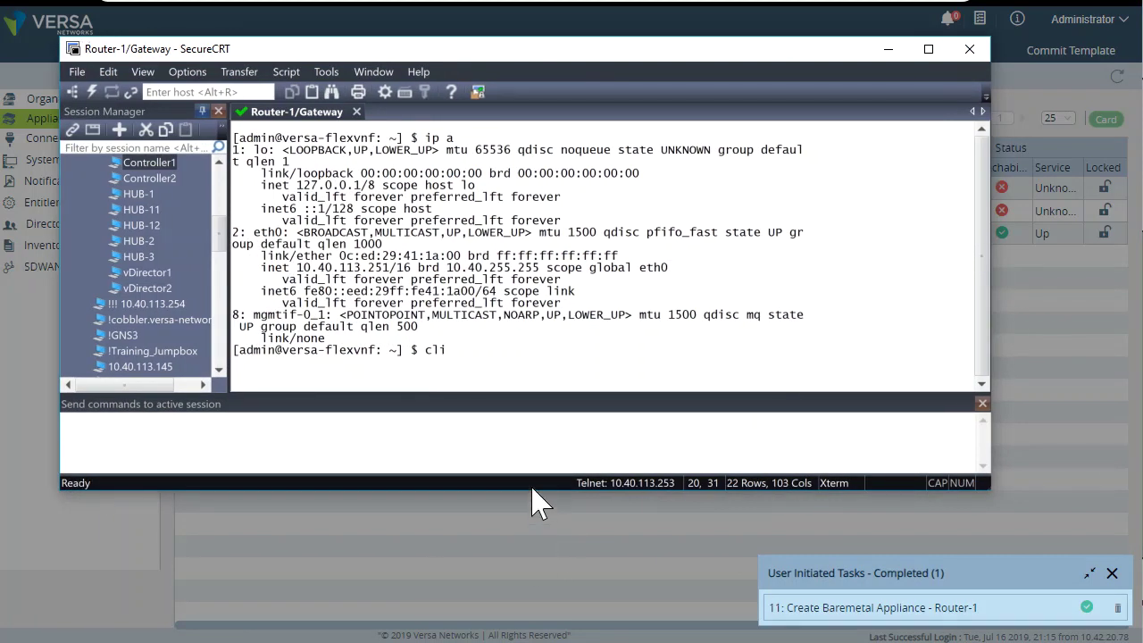
{"action": "left_click_drag", "start_coordinate": [529, 490], "coordinate": [551, 601]}
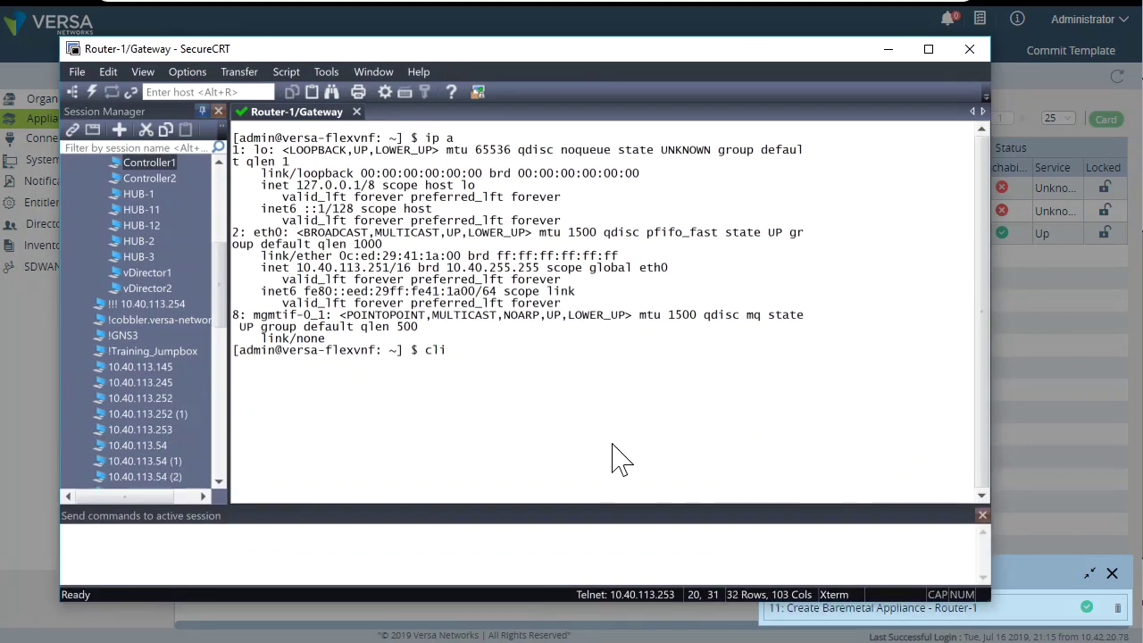
{"action": "key", "text": "Return"}
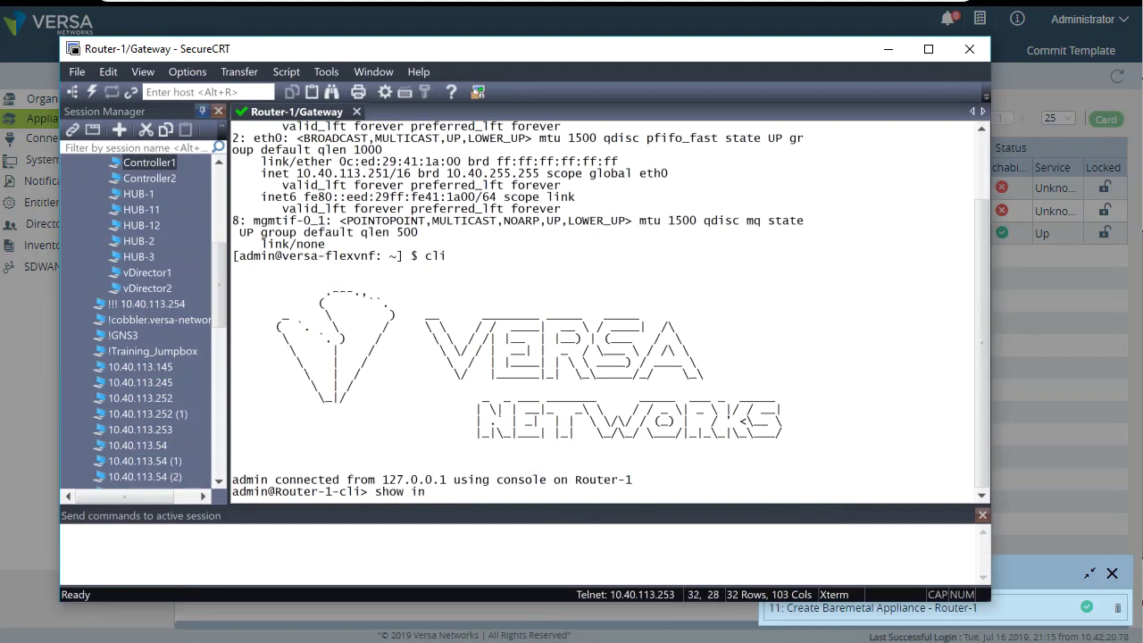
{"action": "type", "text": "show interfaces brief | tab"}
{"action": "key", "text": "Return"}
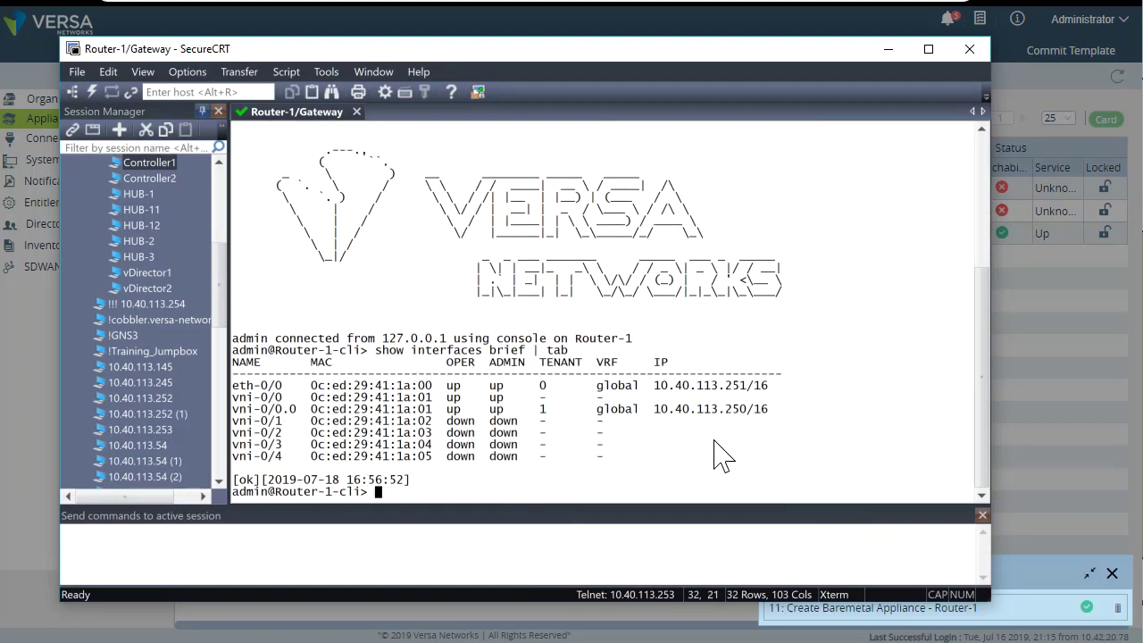
Highlight vni-0/0.0's global VRF and address 10.40.113.250 in the output.
{"action": "double_click", "coordinate": [600, 410]}
{"action": "left_click_drag", "start_coordinate": [651, 411], "coordinate": [752, 410]}
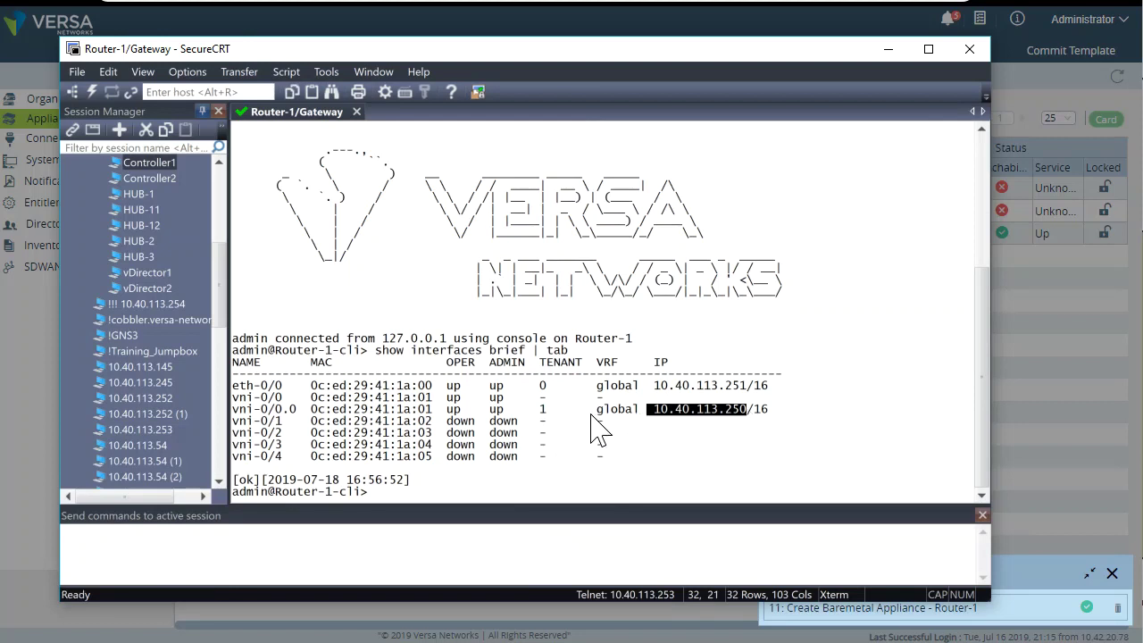
{"action": "left_click_drag", "start_coordinate": [596, 411], "coordinate": [740, 416]}
{"action": "left_click", "coordinate": [645, 420]}
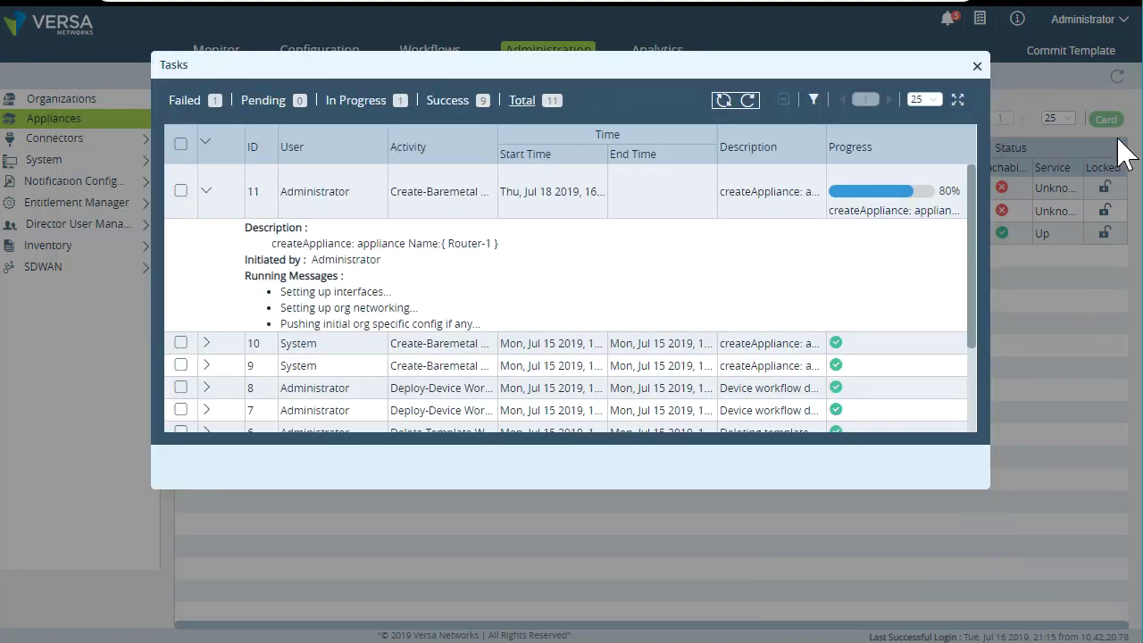
Reload appliances and open Router-1's configuration showing vni-0/0.0 at 10.40.113.250/16.
{"action": "left_click", "coordinate": [751, 104]}
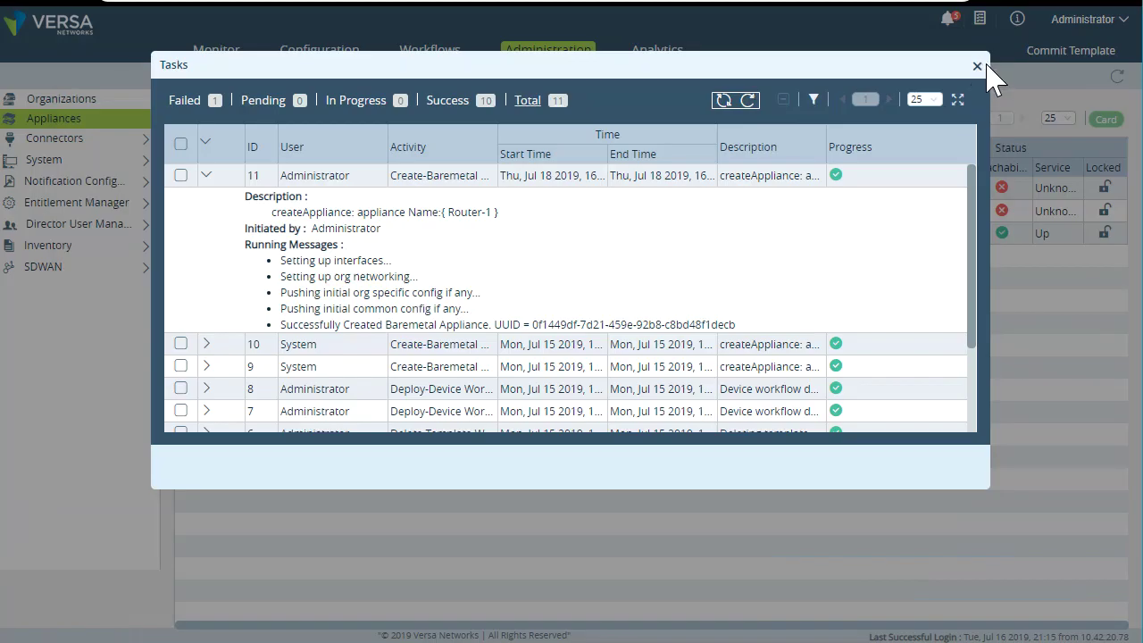
{"action": "left_click", "coordinate": [976, 68]}
{"action": "left_click", "coordinate": [1116, 79]}
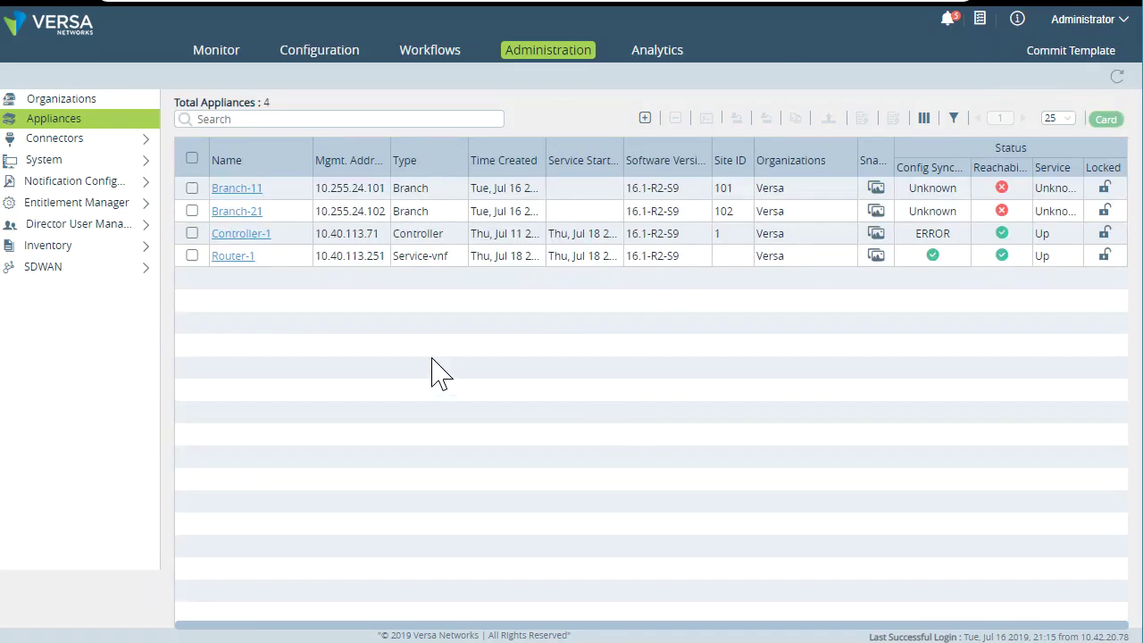
{"action": "left_click", "coordinate": [234, 256]}
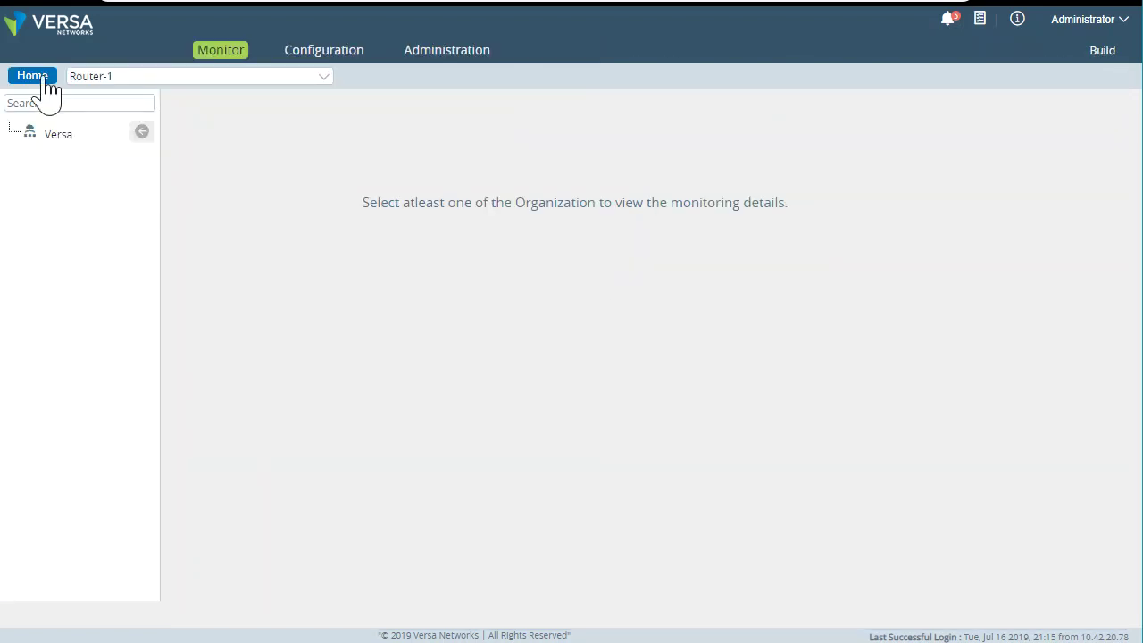
{"action": "left_click", "coordinate": [303, 55]}
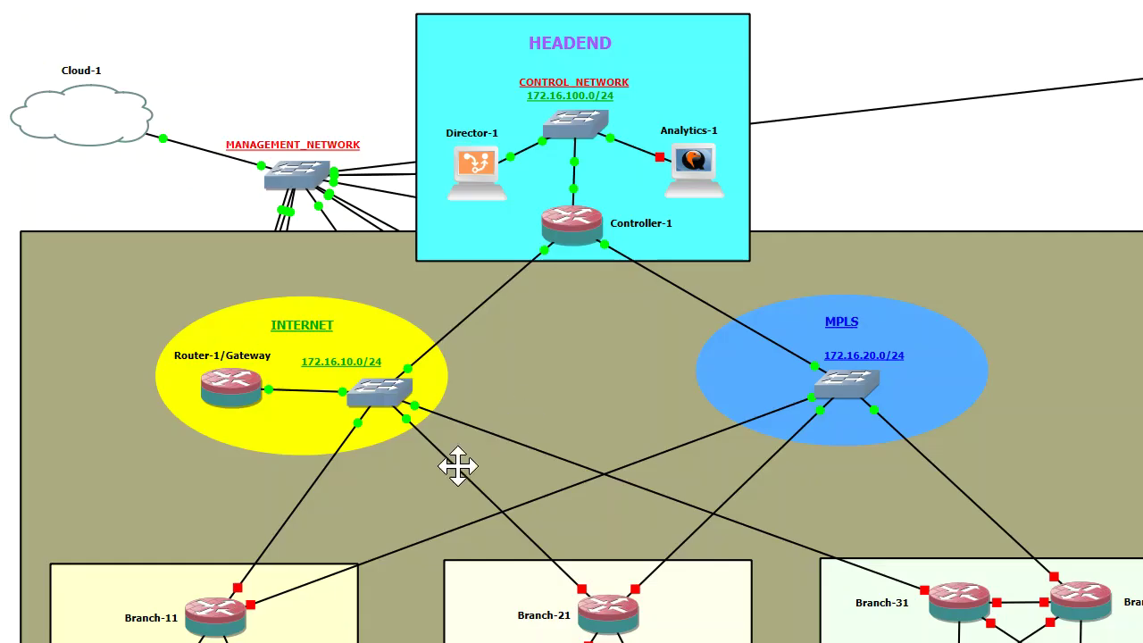
{"action": "left_click_drag", "start_coordinate": [382, 408], "coordinate": [373, 410]}
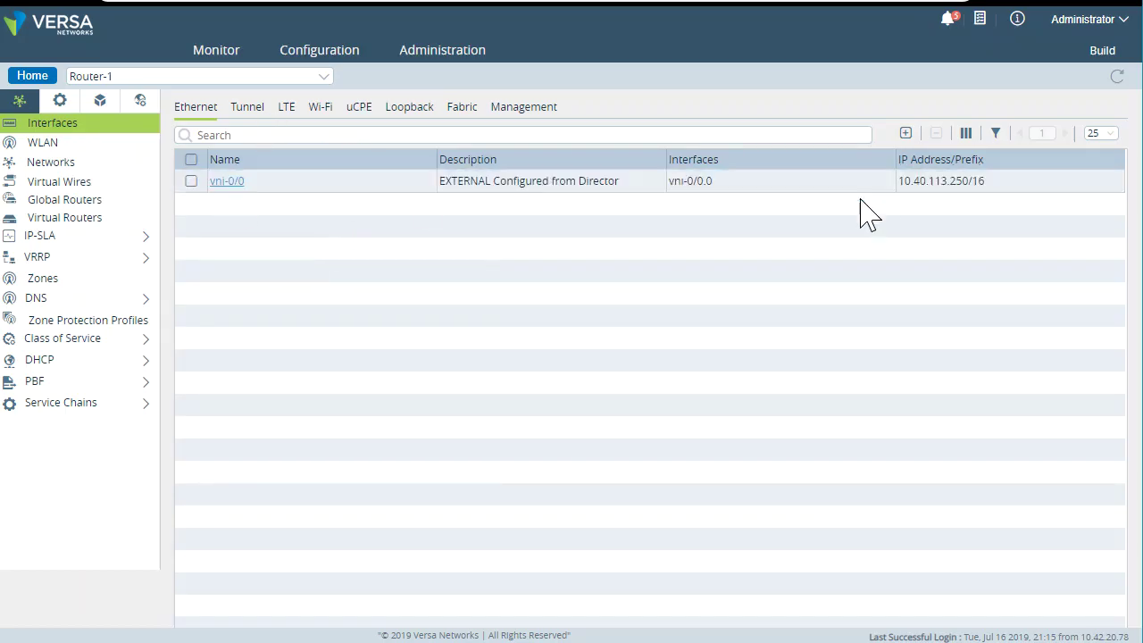
Add Ethernet port 1 (vni-0/1) with unit 0 at static address 172.16.10.250/24.
{"action": "left_click", "coordinate": [905, 133]}
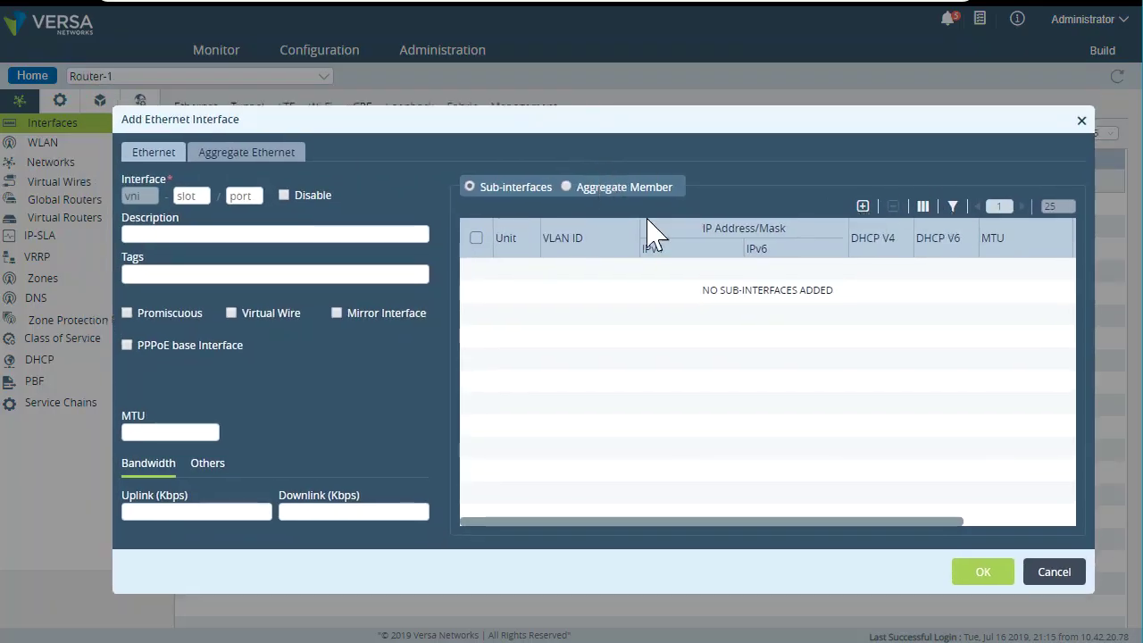
{"action": "left_click", "coordinate": [255, 196]}
{"action": "type", "text": "1"}
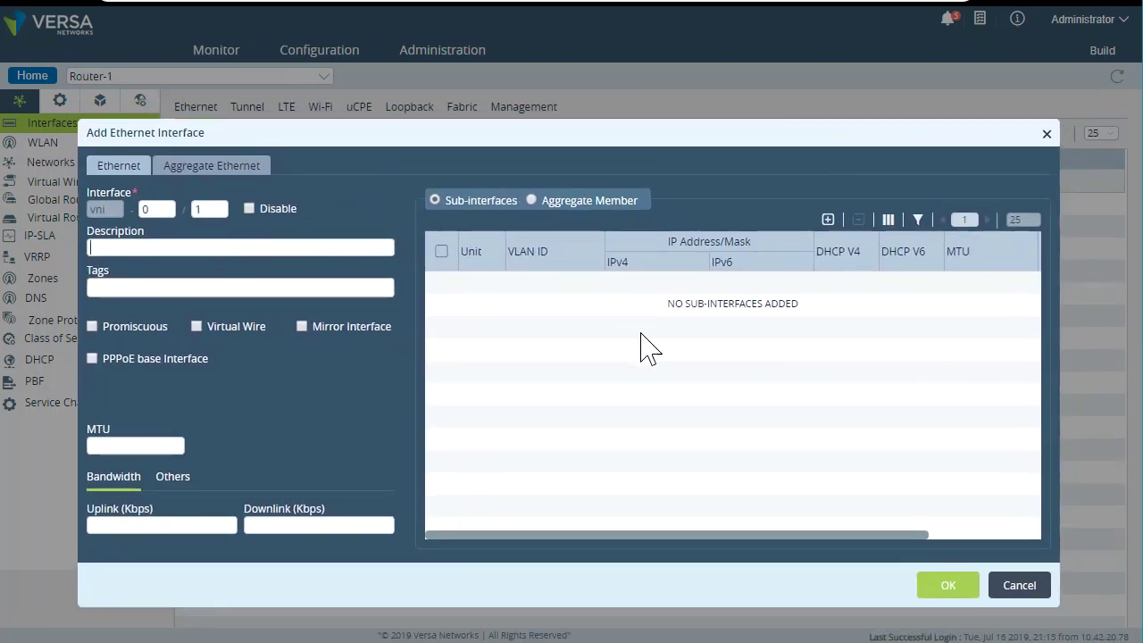
{"action": "left_click", "coordinate": [828, 219]}
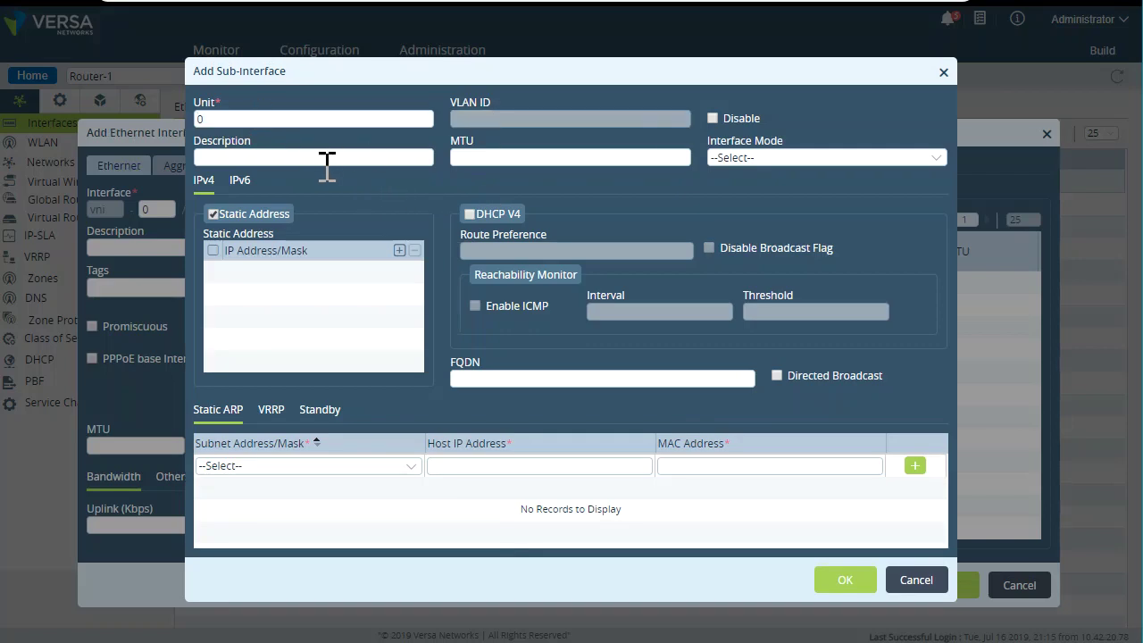
{"action": "left_click", "coordinate": [399, 250]}
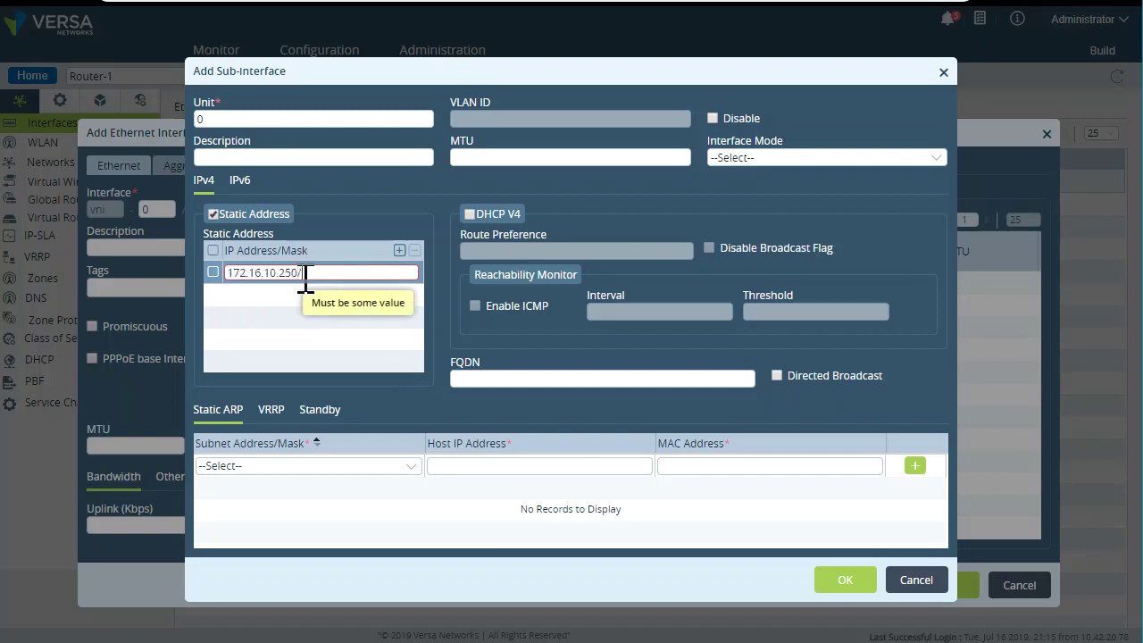
{"action": "left_click", "coordinate": [378, 319]}
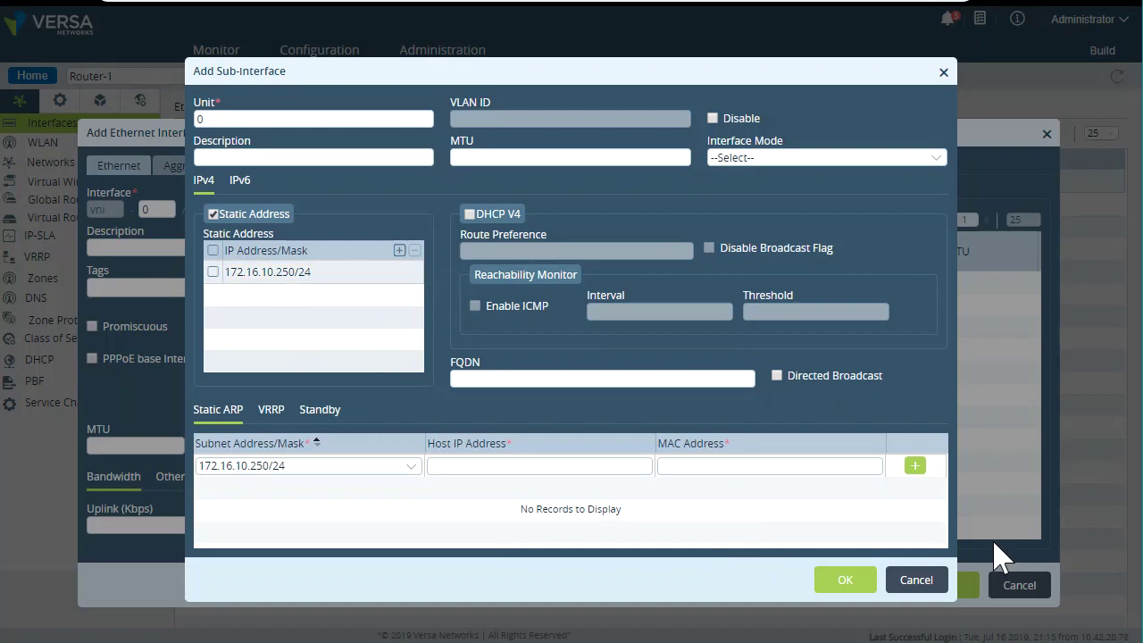
{"action": "left_click", "coordinate": [845, 581]}
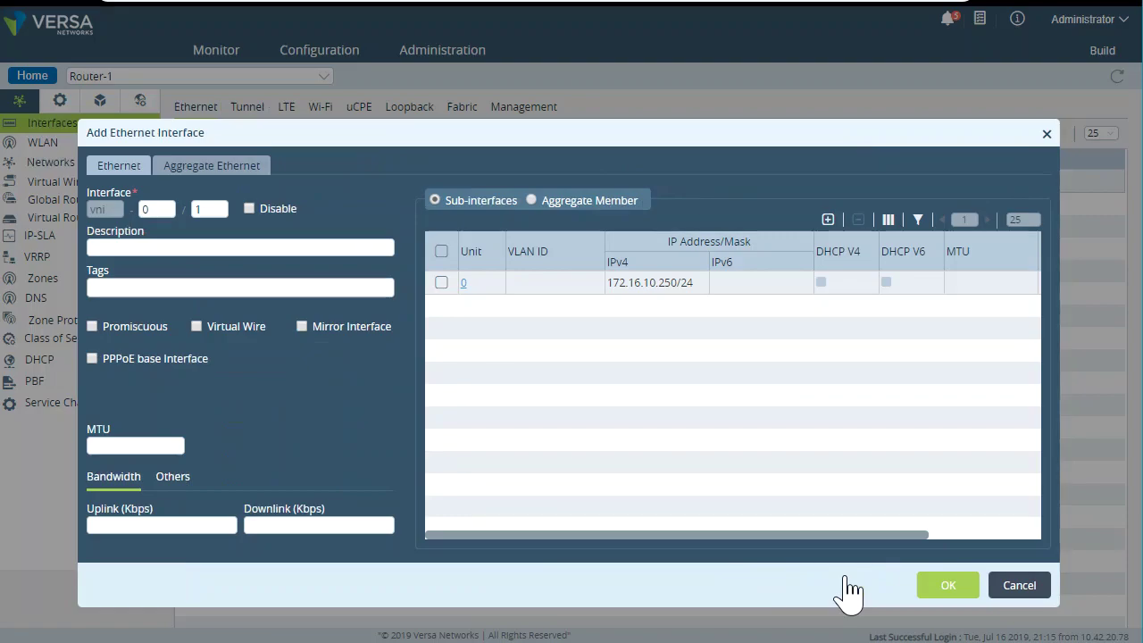
{"action": "left_click", "coordinate": [938, 591]}
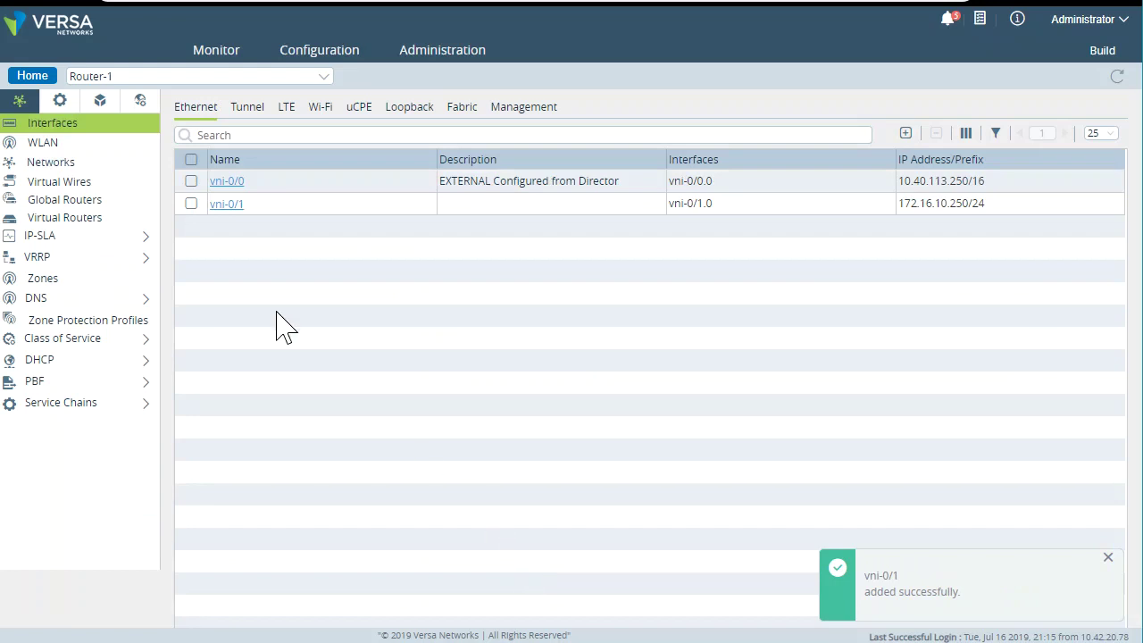
Add a network named INTERNAL on Router-1 using interface vni-0/1.0 and save it.
{"action": "left_click", "coordinate": [76, 165]}
{"action": "left_click", "coordinate": [905, 106]}
{"action": "left_click", "coordinate": [505, 119]}
{"action": "type", "text": "INTERNAL"}
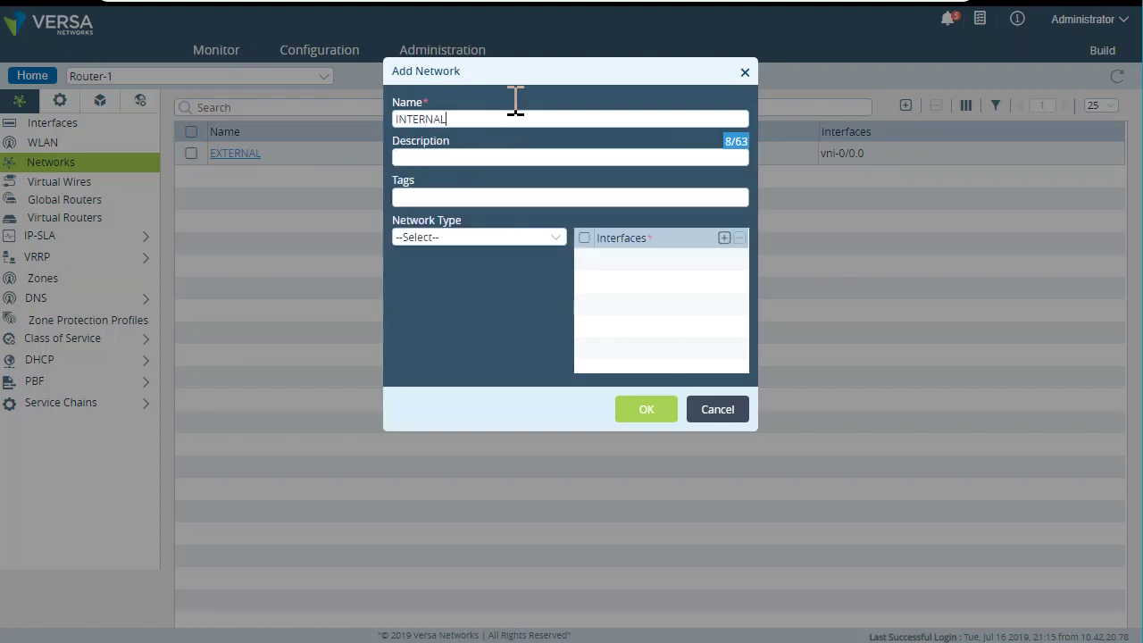
{"action": "left_click", "coordinate": [724, 238]}
{"action": "left_click", "coordinate": [730, 261]}
{"action": "left_click", "coordinate": [656, 278]}
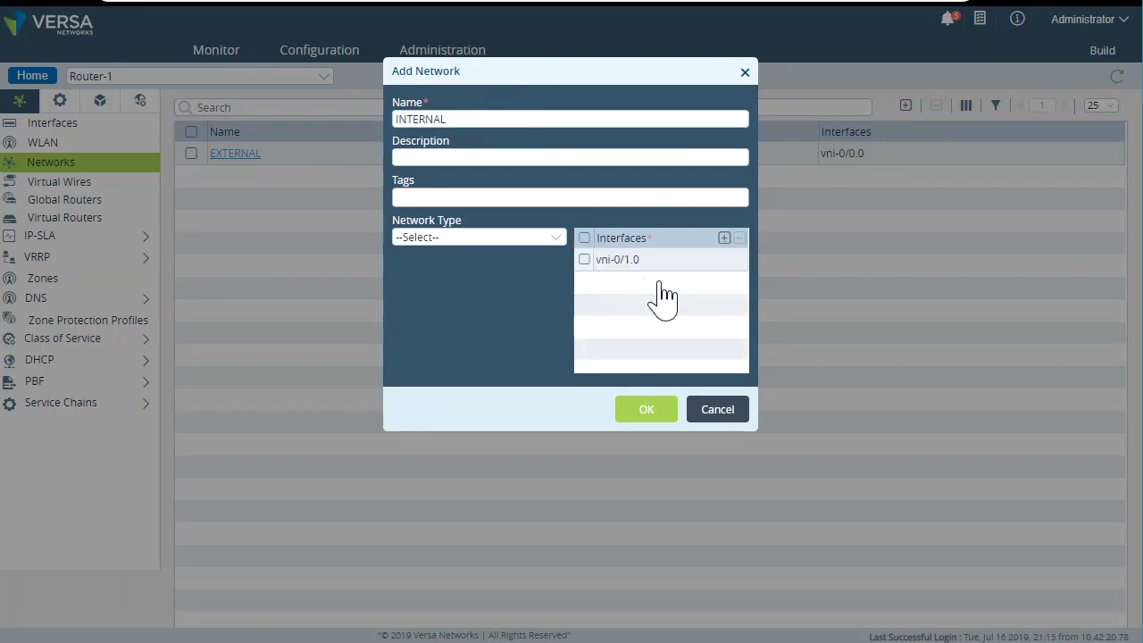
{"action": "left_click", "coordinate": [655, 409]}
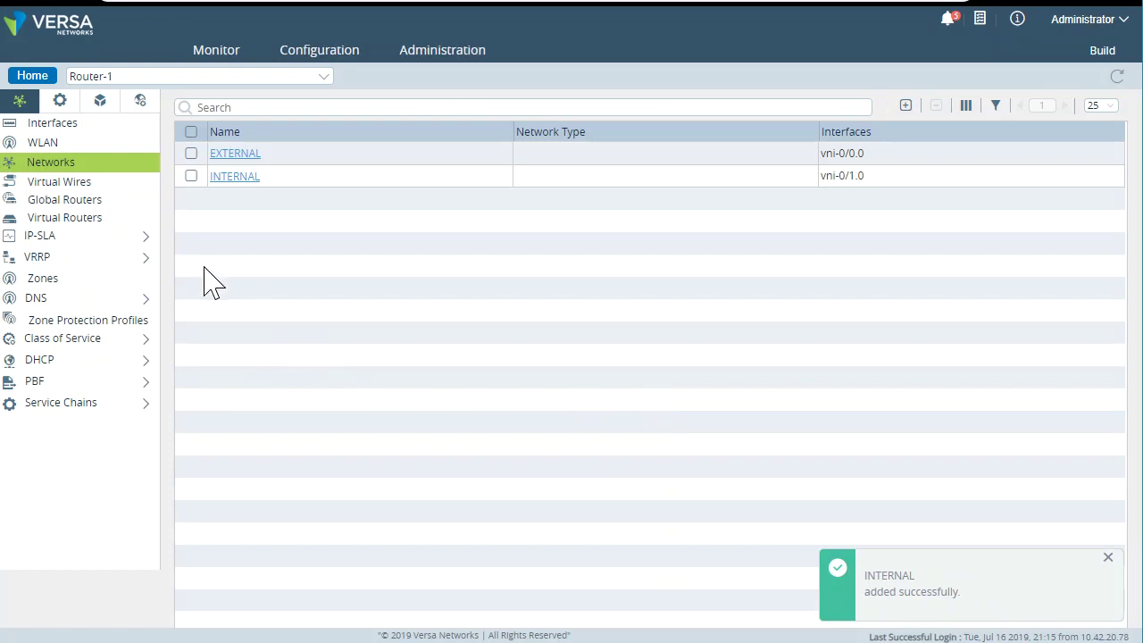
Review Router-1's virtual and global routers, then turn on Build mode to stage changes.
{"action": "left_click", "coordinate": [77, 223]}
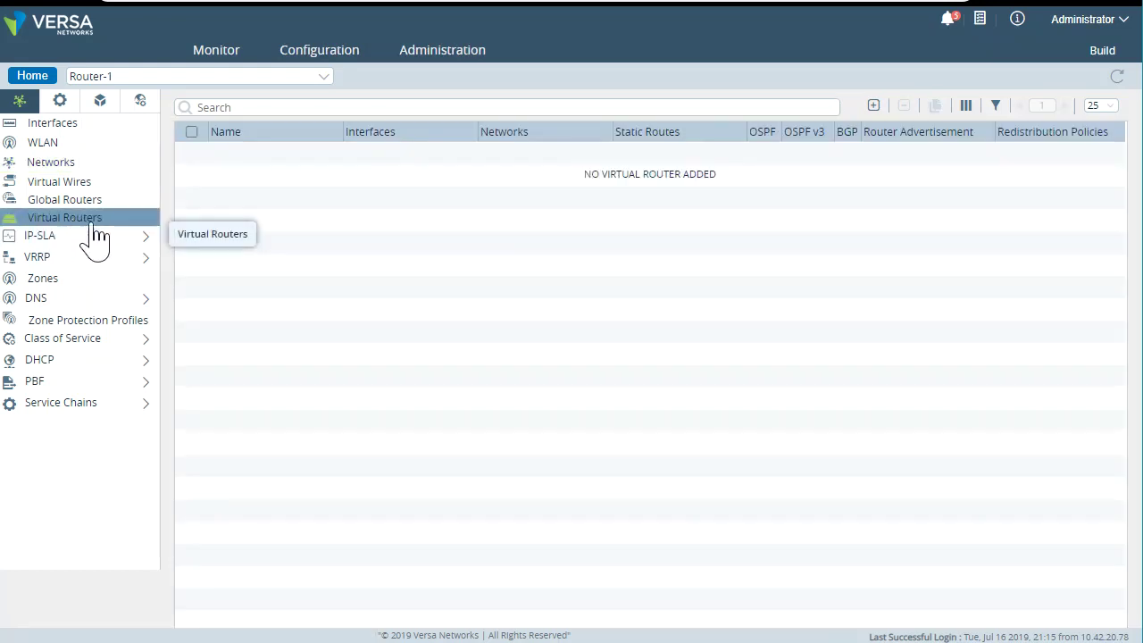
{"action": "left_click", "coordinate": [53, 200]}
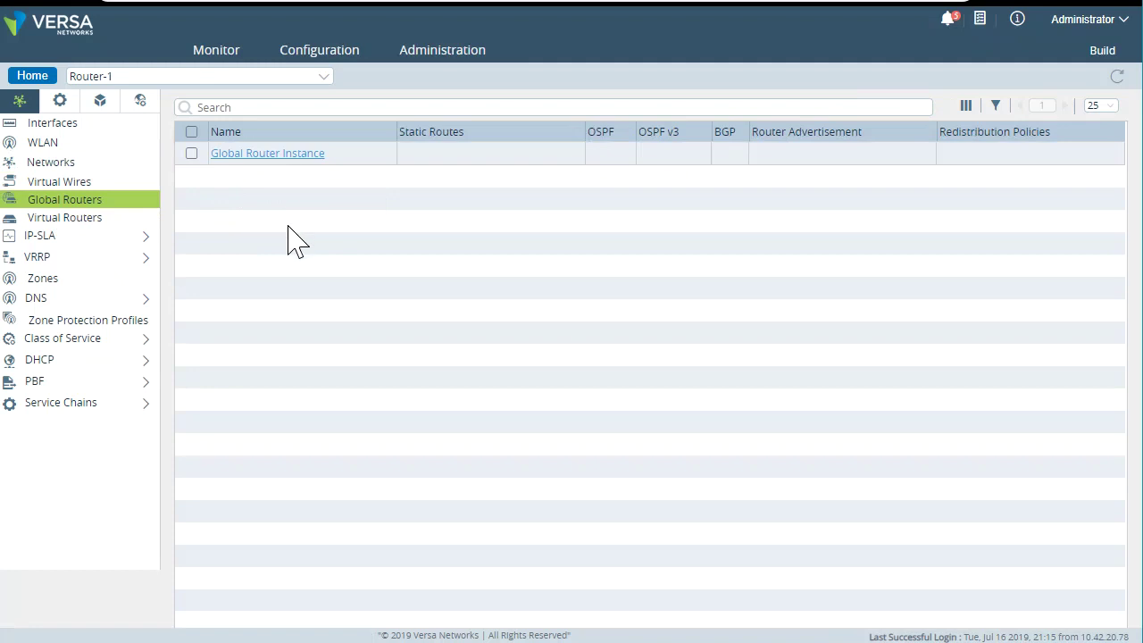
{"action": "left_click", "coordinate": [93, 226]}
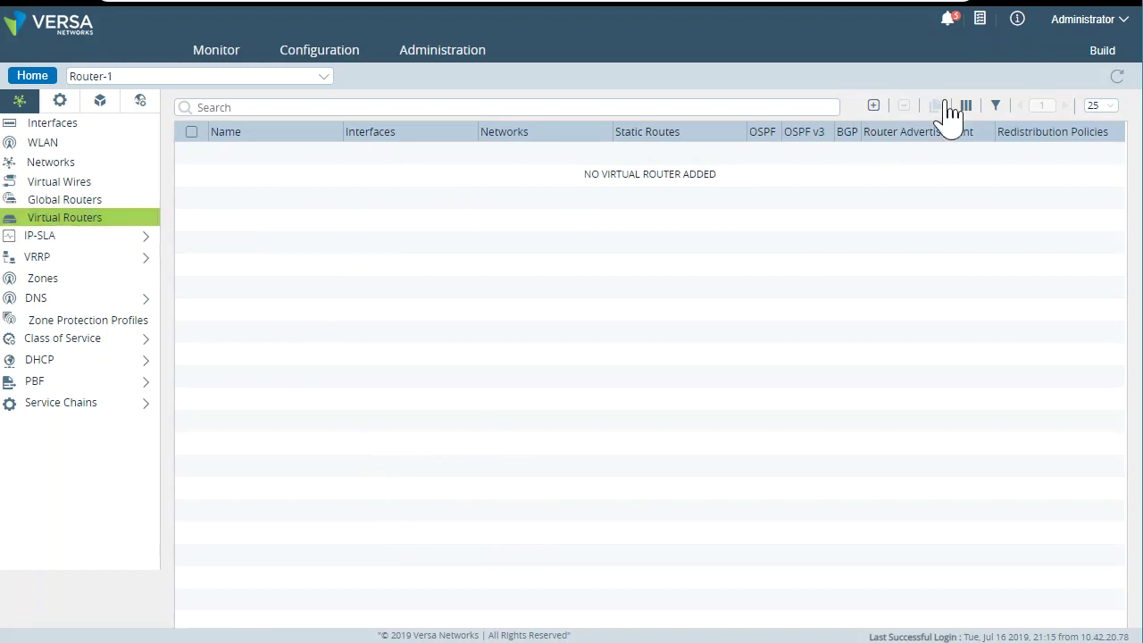
{"action": "left_click", "coordinate": [1105, 53]}
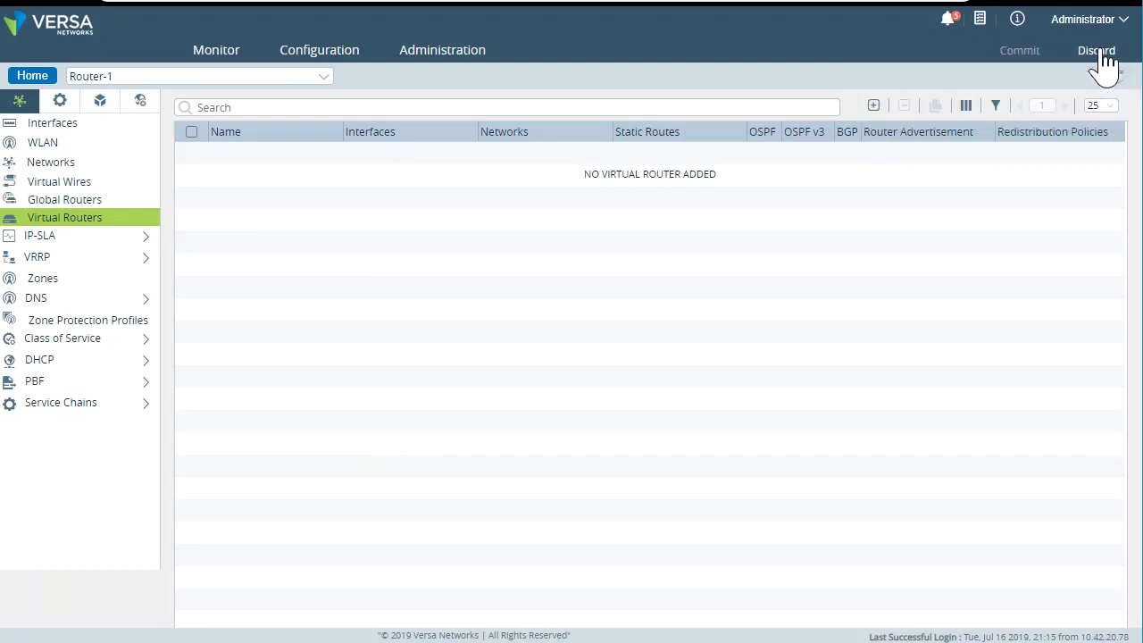
Create virtual router SERVICE-VNF containing the EXTERNAL and INTERNAL networks.
{"action": "left_click", "coordinate": [873, 108]}
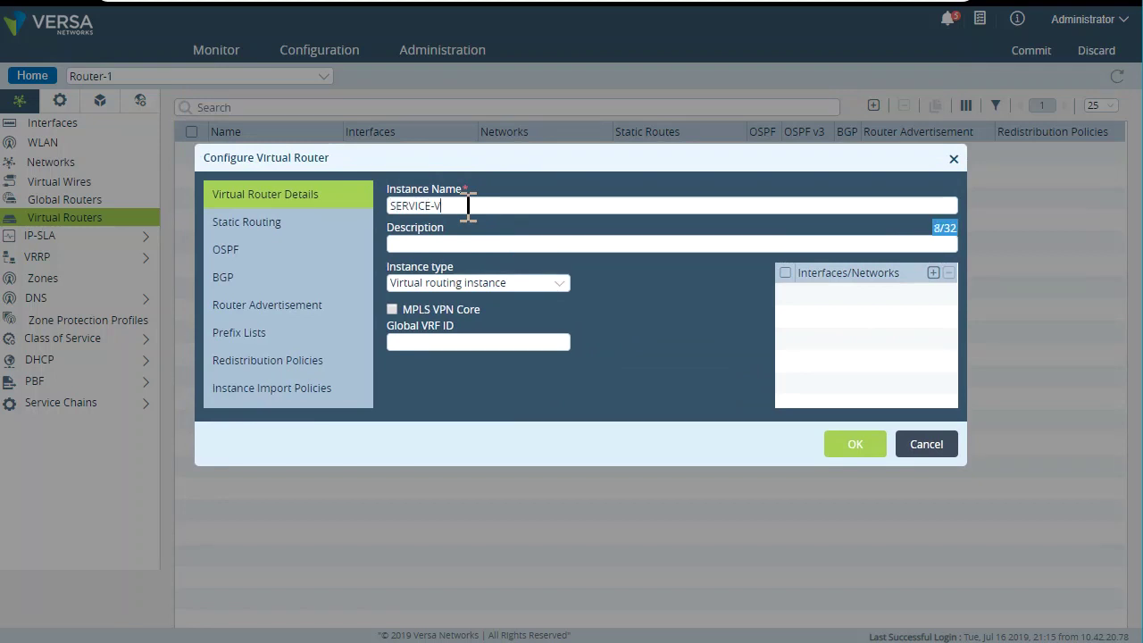
{"action": "left_click", "coordinate": [499, 243]}
{"action": "left_click", "coordinate": [932, 273]}
{"action": "left_click", "coordinate": [940, 300]}
{"action": "left_click", "coordinate": [870, 328]}
{"action": "left_click", "coordinate": [932, 273]}
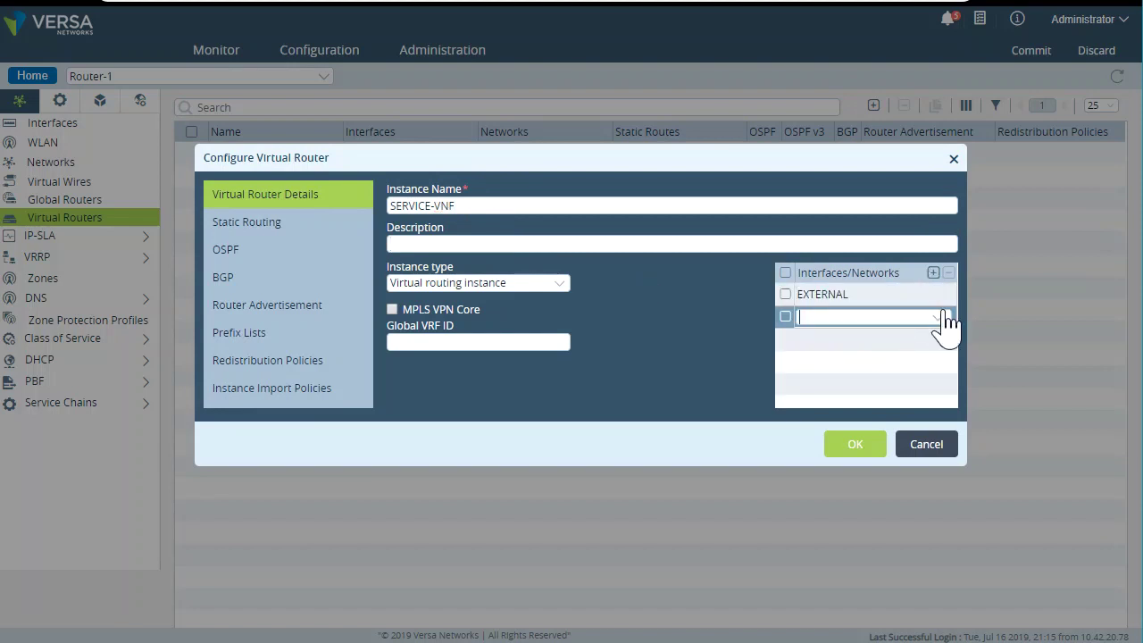
{"action": "left_click", "coordinate": [935, 317]}
{"action": "left_click", "coordinate": [868, 357]}
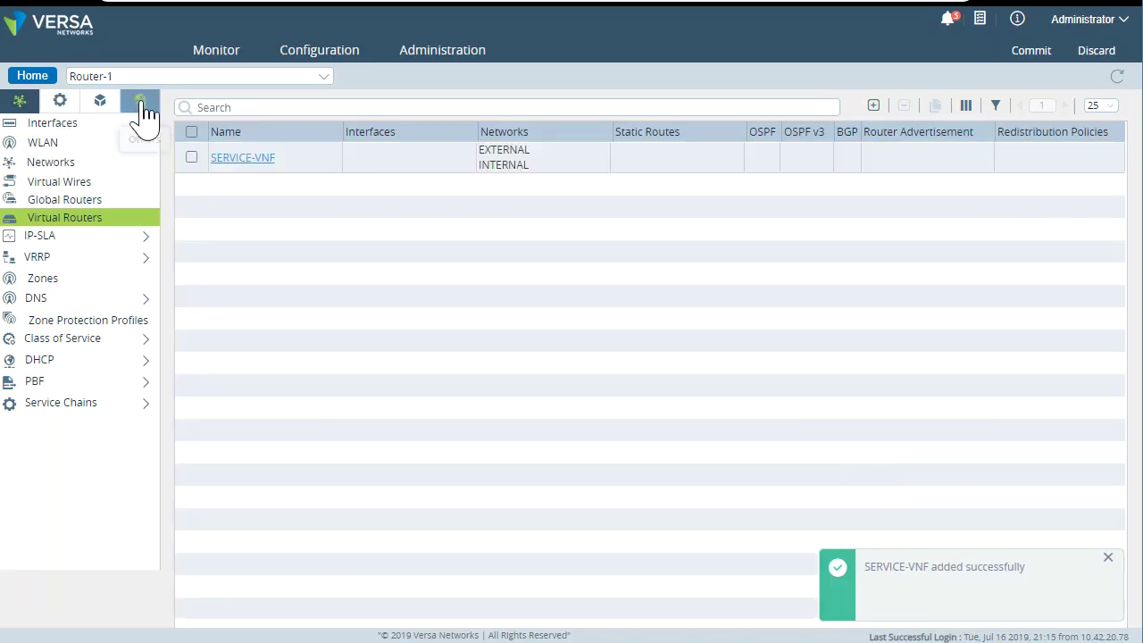
Edit the Versa organization limit and add INTERNAL to its traffic identification networks.
{"action": "left_click", "coordinate": [141, 100]}
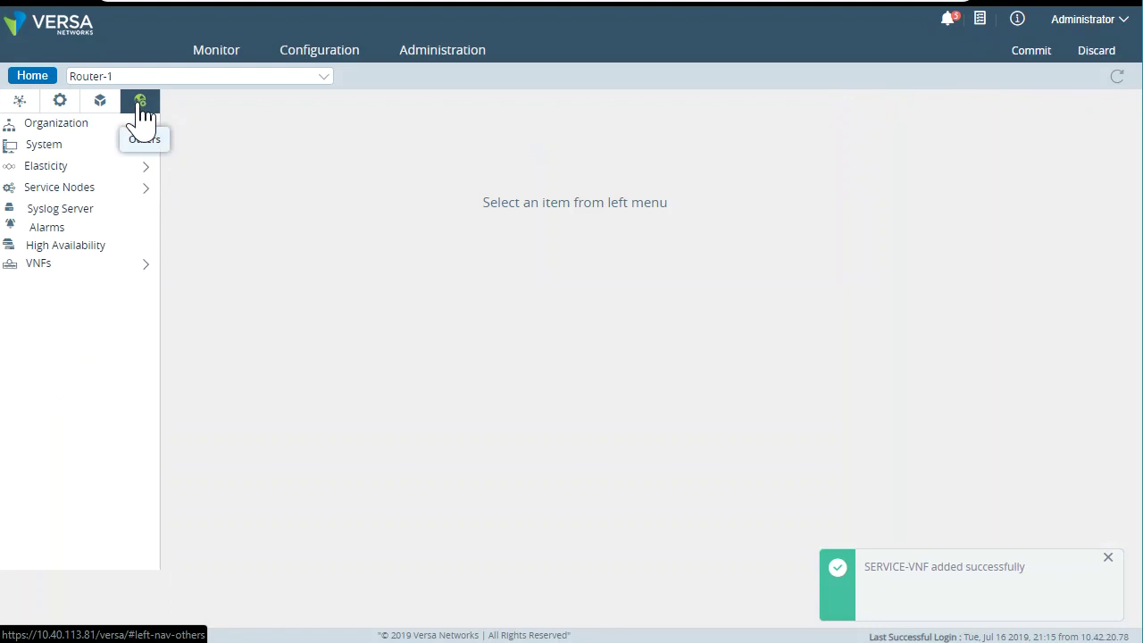
{"action": "left_click", "coordinate": [78, 123]}
{"action": "left_click", "coordinate": [122, 188]}
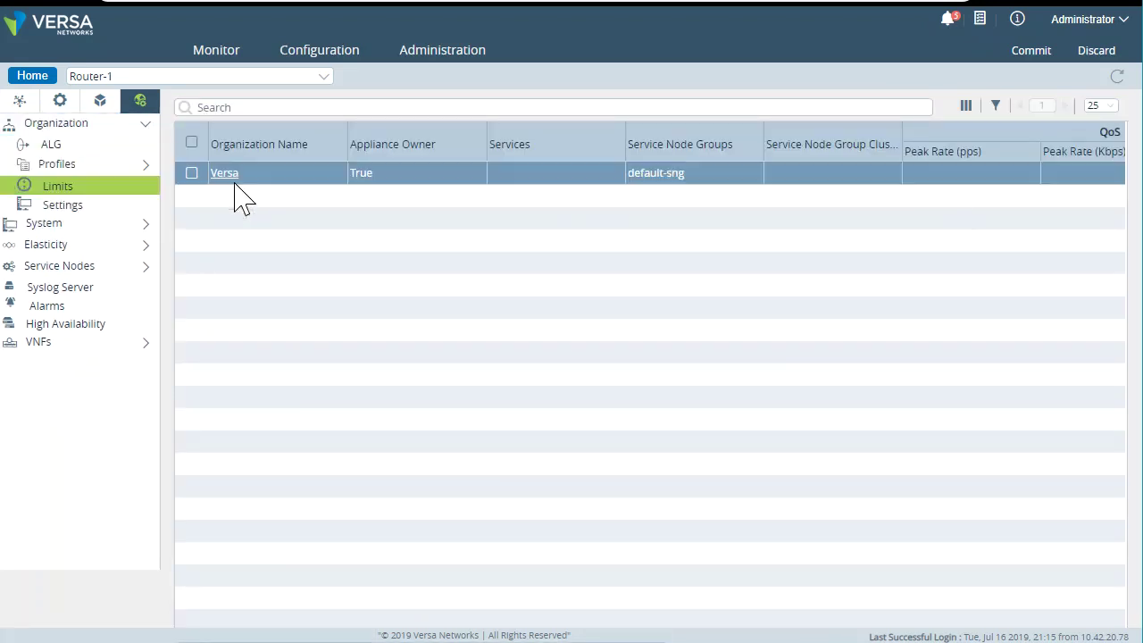
{"action": "double_click", "coordinate": [220, 175]}
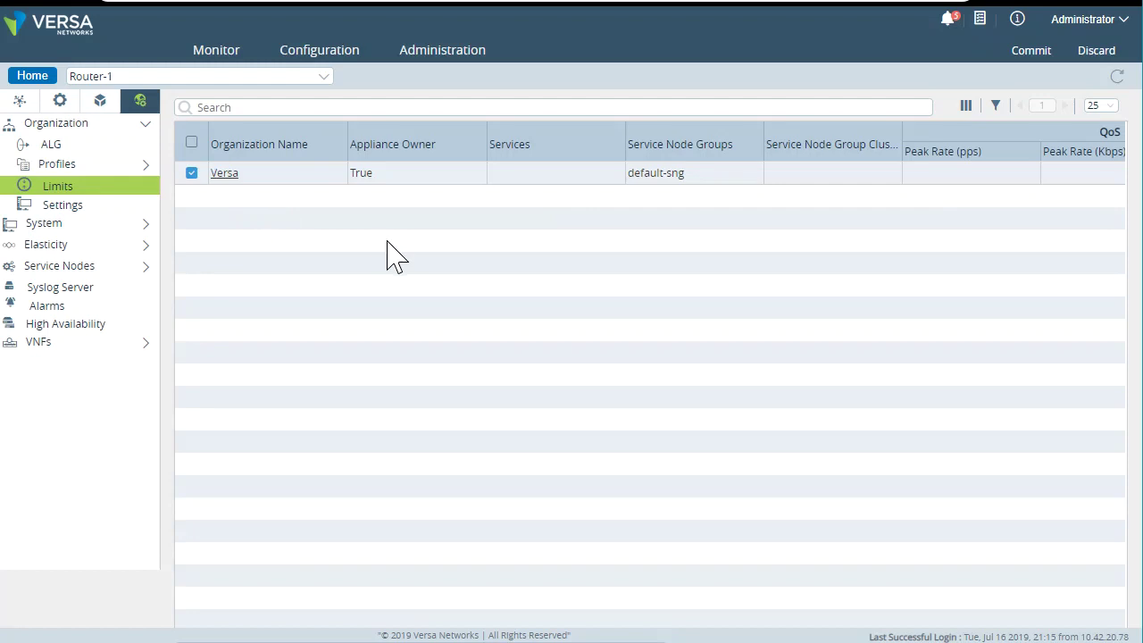
{"action": "left_click", "coordinate": [223, 176]}
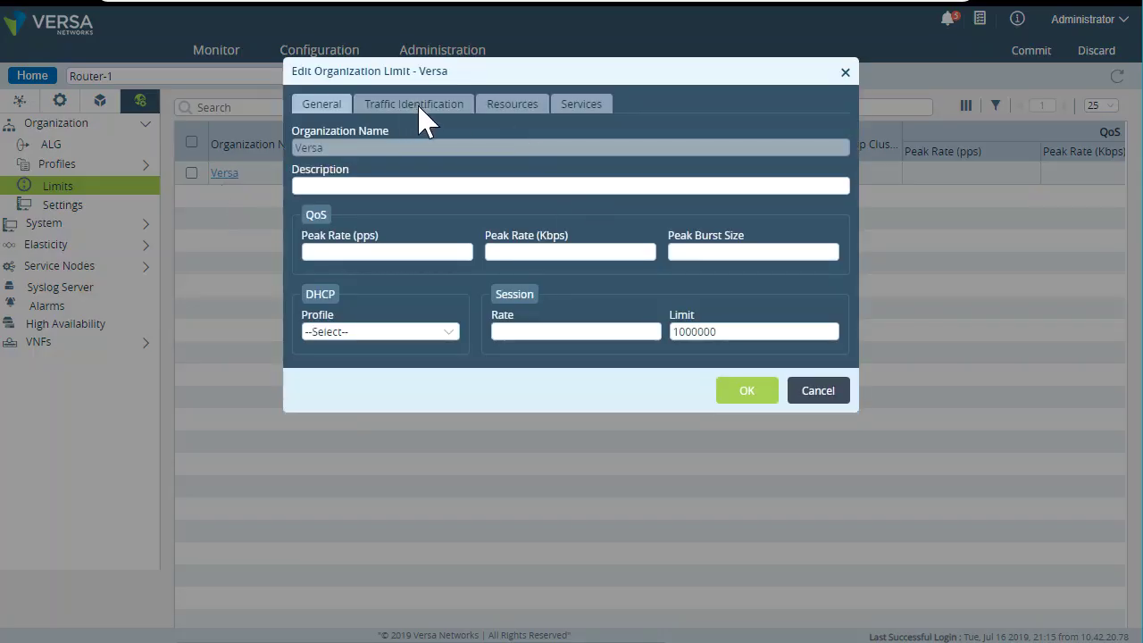
{"action": "left_click", "coordinate": [420, 111]}
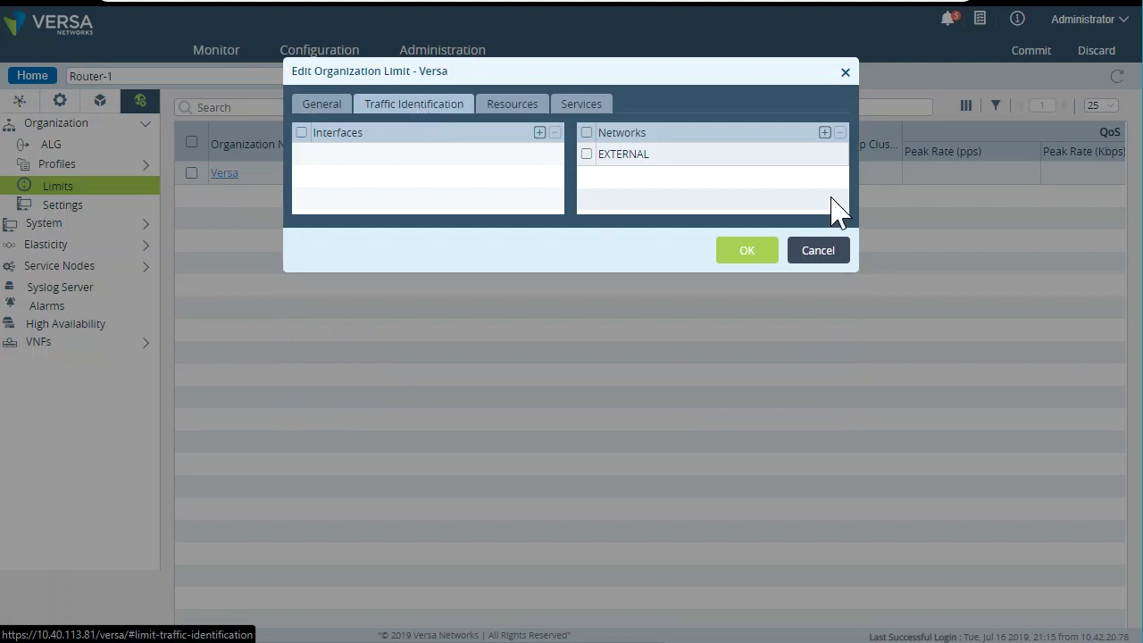
{"action": "left_click", "coordinate": [824, 132]}
{"action": "left_click", "coordinate": [830, 177]}
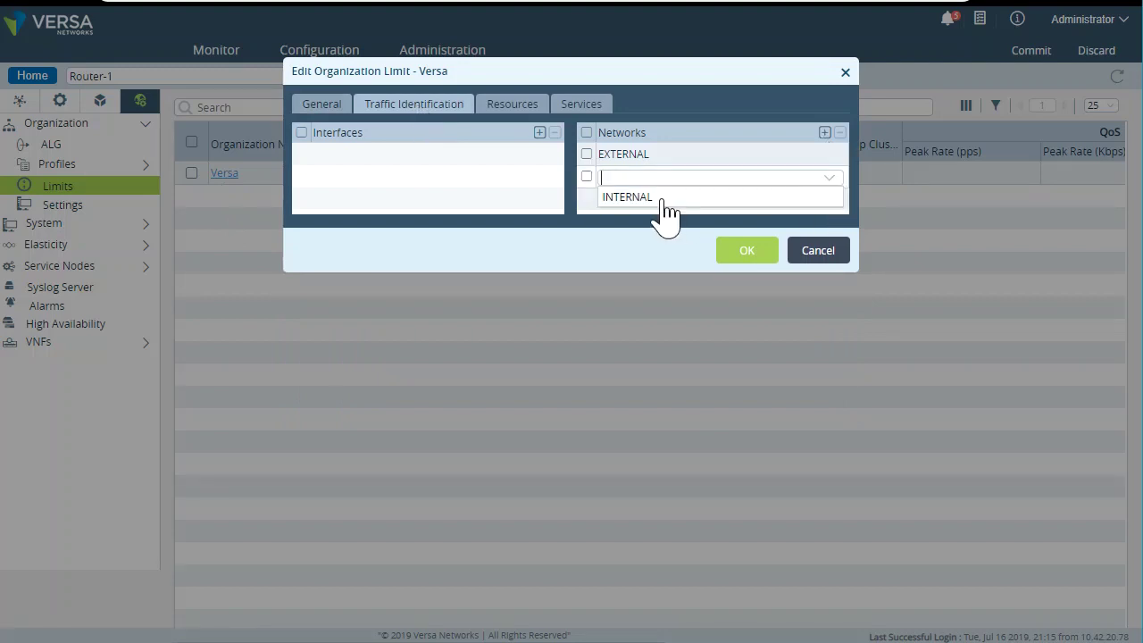
{"action": "left_click", "coordinate": [653, 196]}
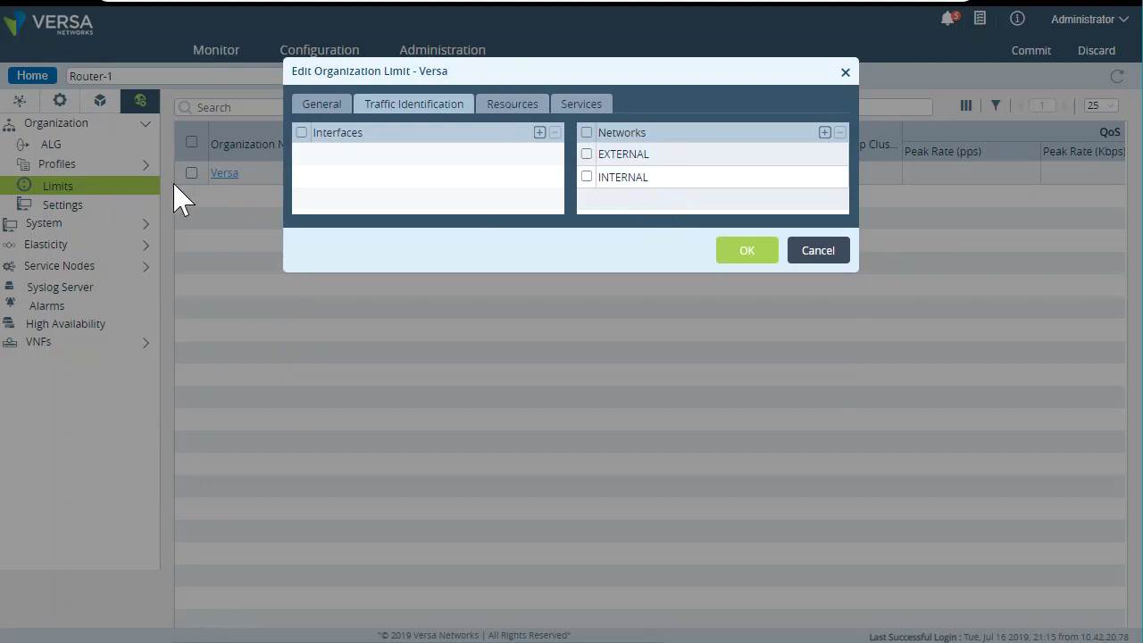
Add SERVICE-VNF to the organization's available and owned routing instances.
{"action": "left_click", "coordinate": [527, 104]}
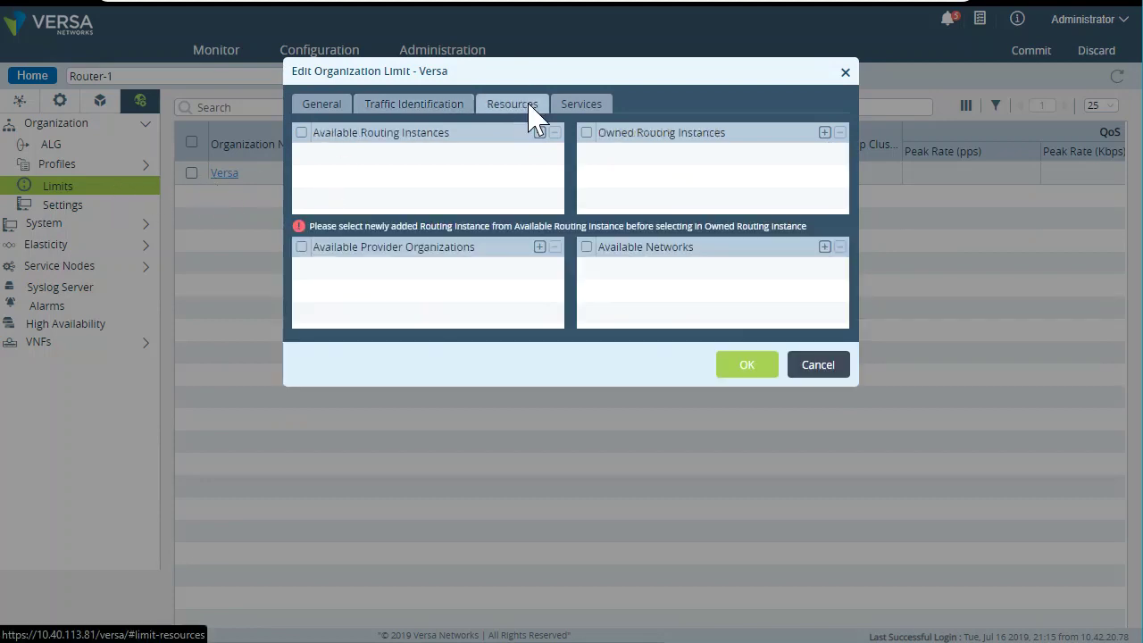
{"action": "left_click", "coordinate": [539, 132]}
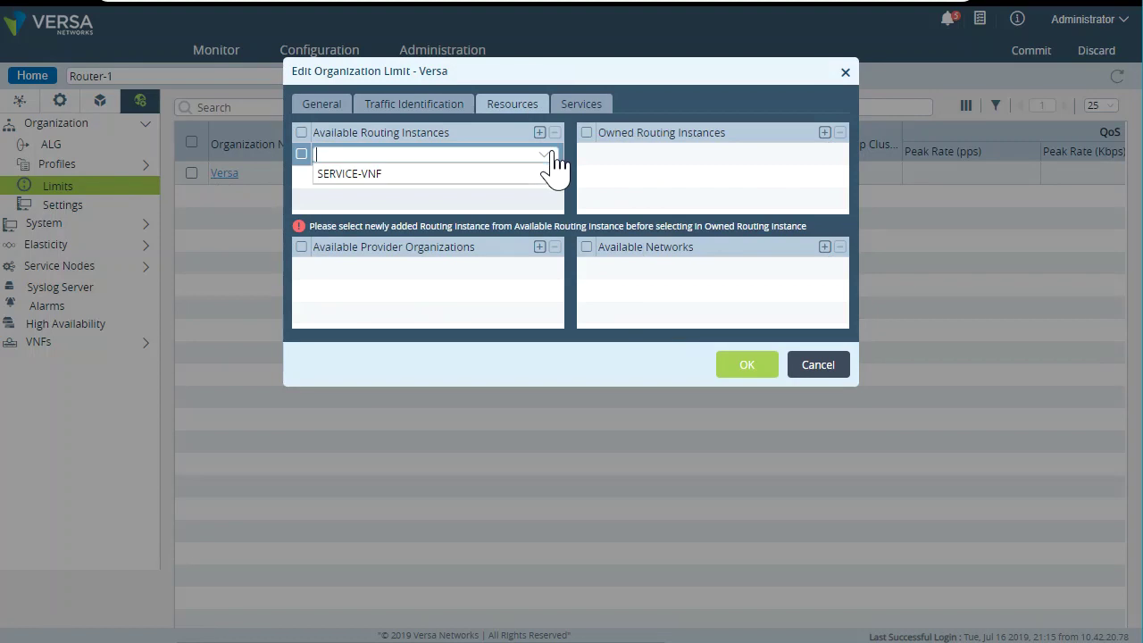
{"action": "left_click", "coordinate": [367, 175]}
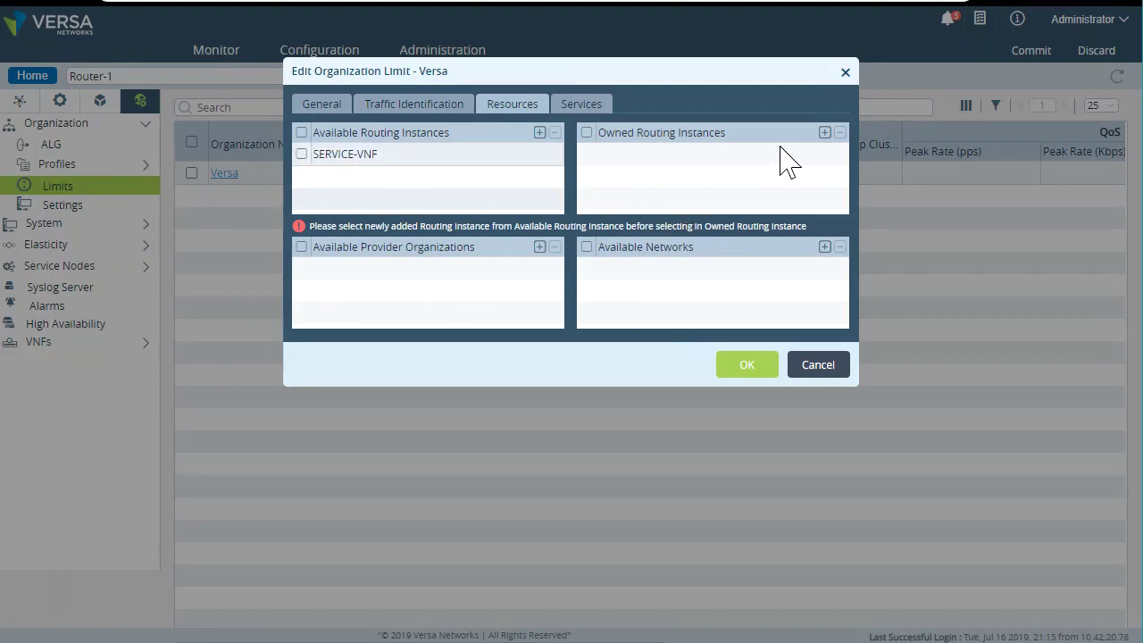
{"action": "left_click", "coordinate": [824, 134]}
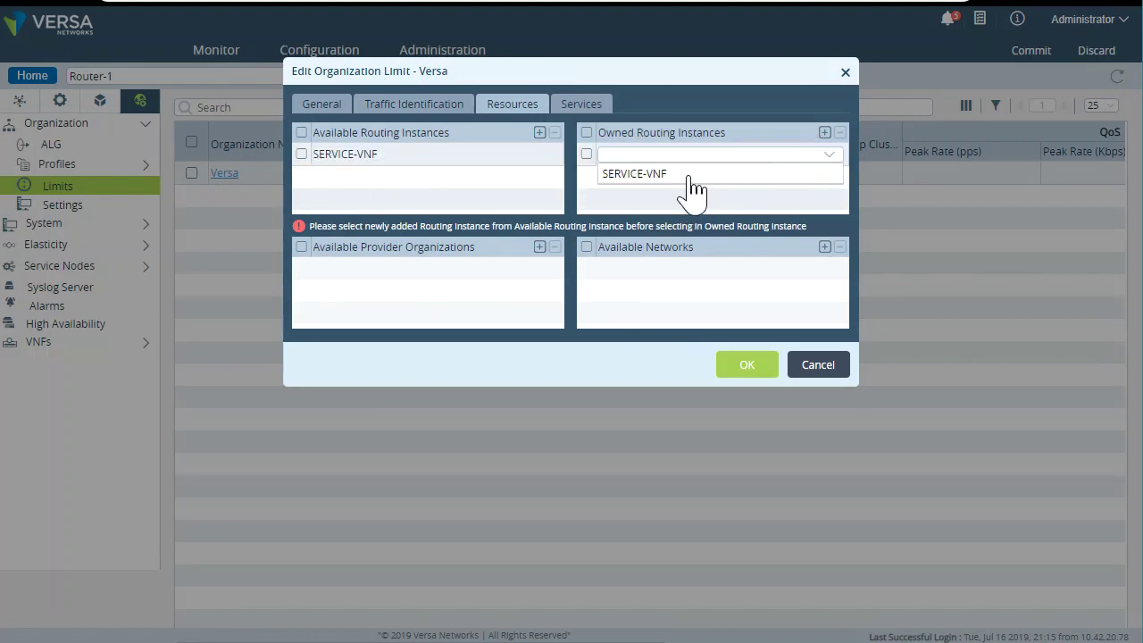
{"action": "left_click", "coordinate": [690, 175]}
Add the cgnat service to the organization and save the limit changes.
{"action": "left_click", "coordinate": [577, 107]}
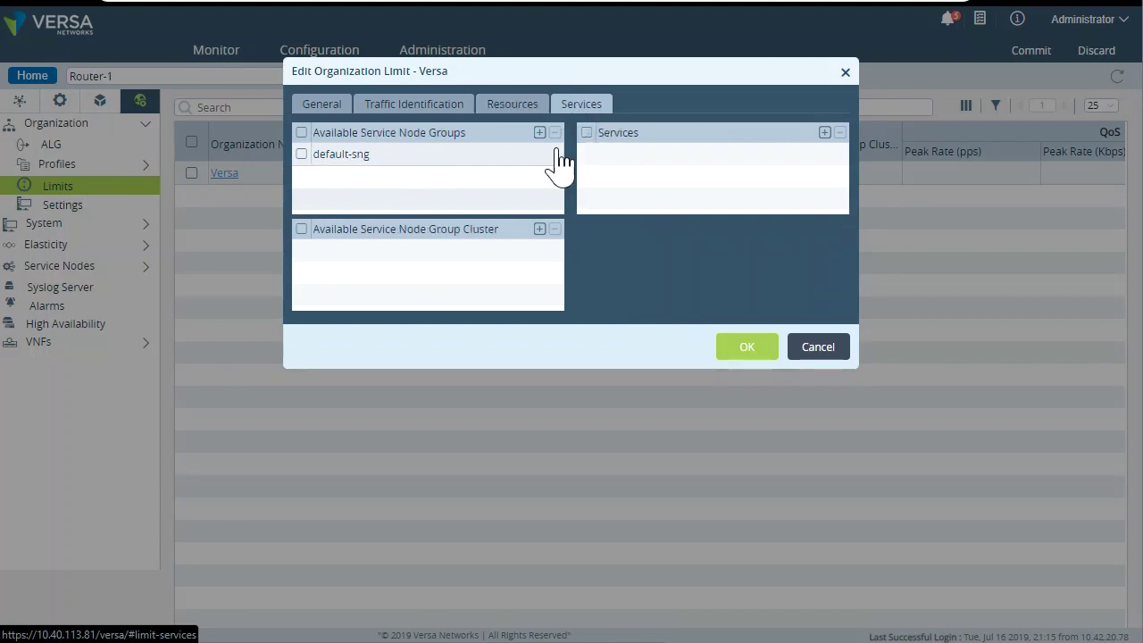
{"action": "left_click", "coordinate": [824, 132]}
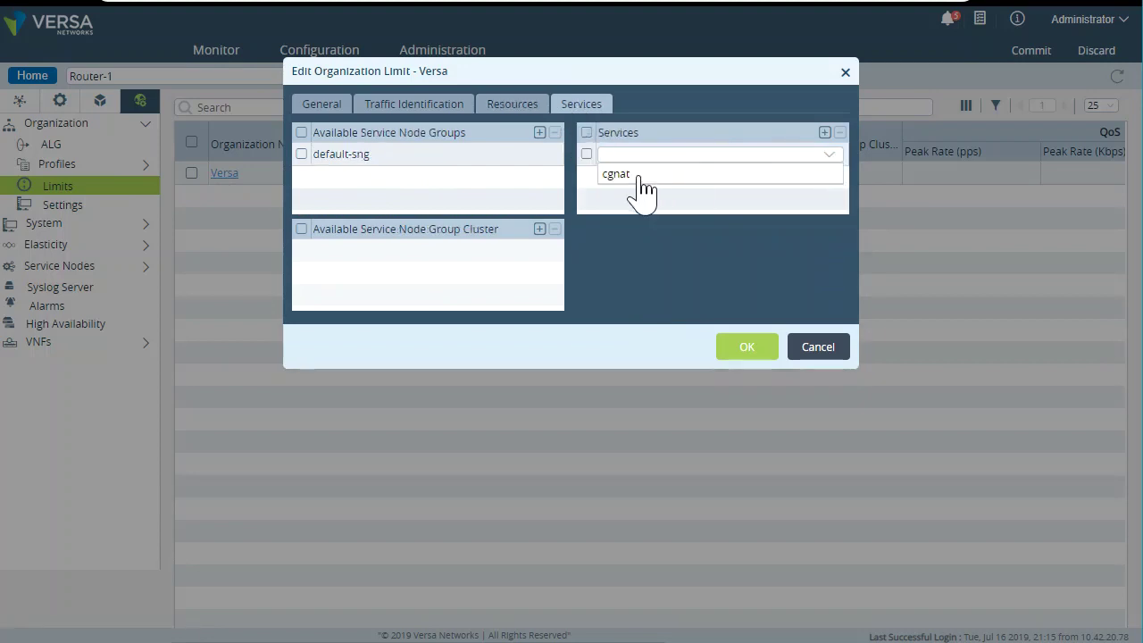
{"action": "left_click", "coordinate": [641, 175]}
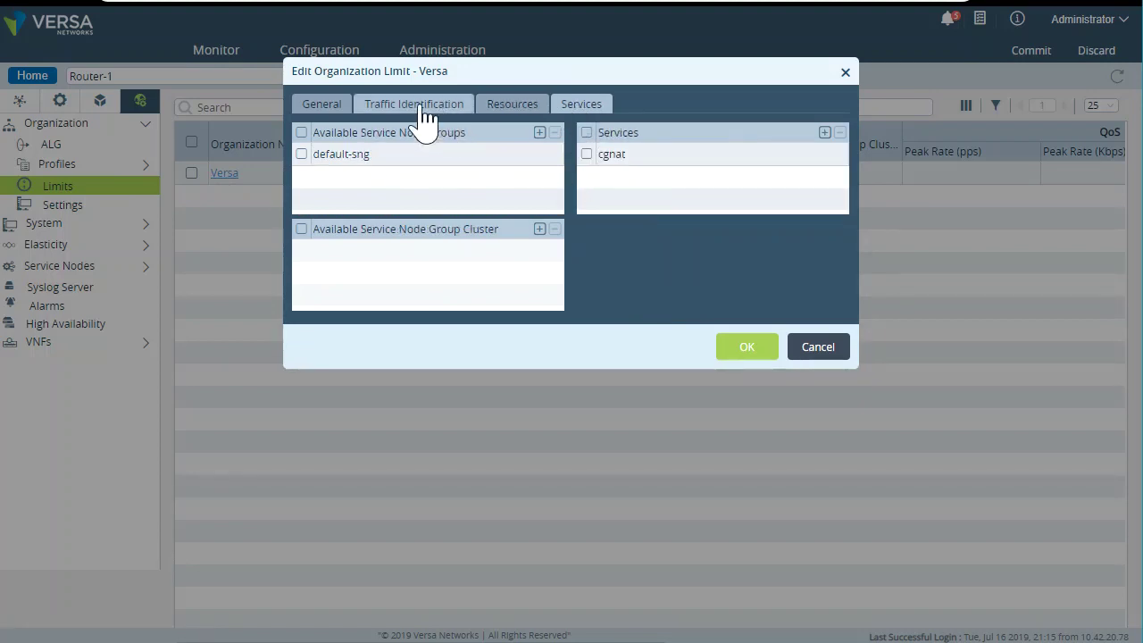
{"action": "left_click", "coordinate": [762, 351]}
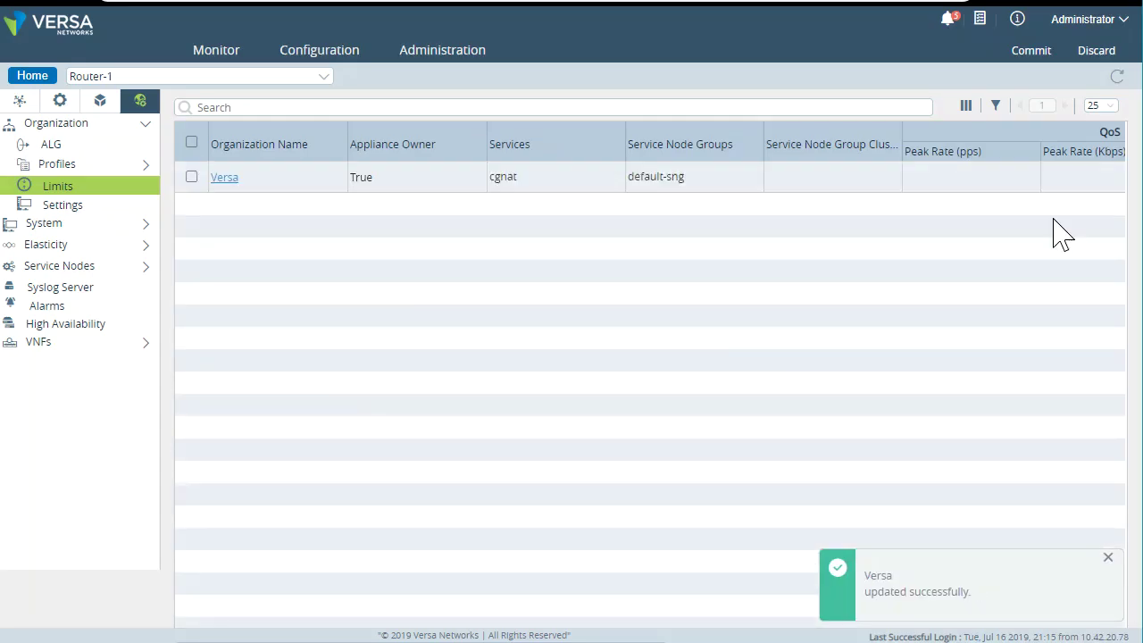
Commit the configuration to Router-1 and go to the Networking settings.
{"action": "left_click", "coordinate": [1031, 52]}
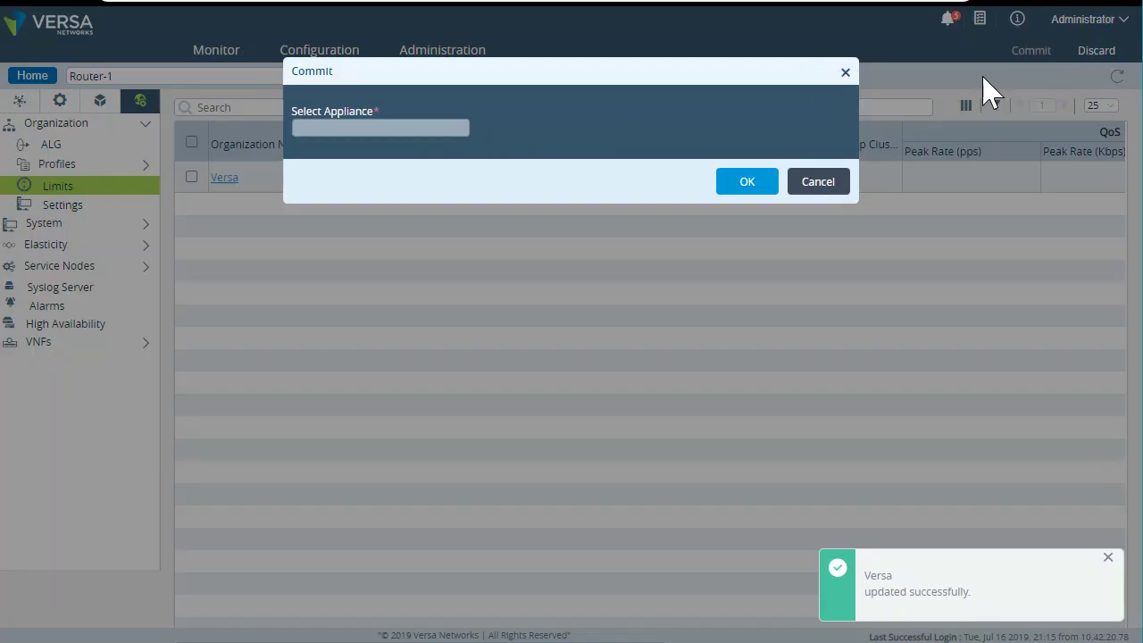
{"action": "left_click", "coordinate": [745, 183]}
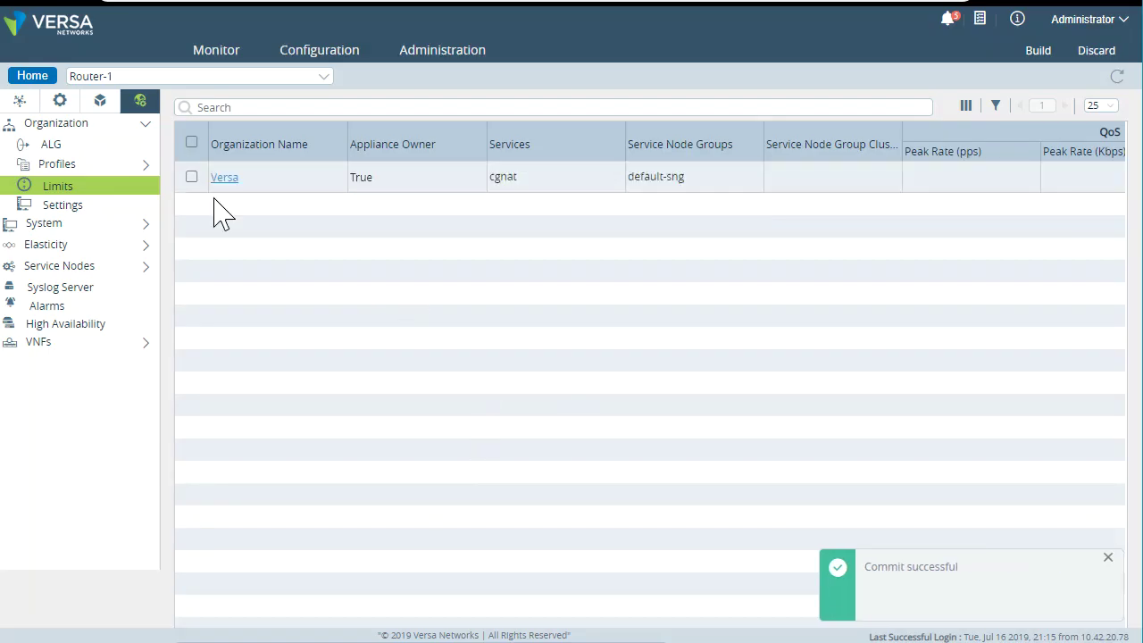
{"action": "left_click", "coordinate": [19, 102]}
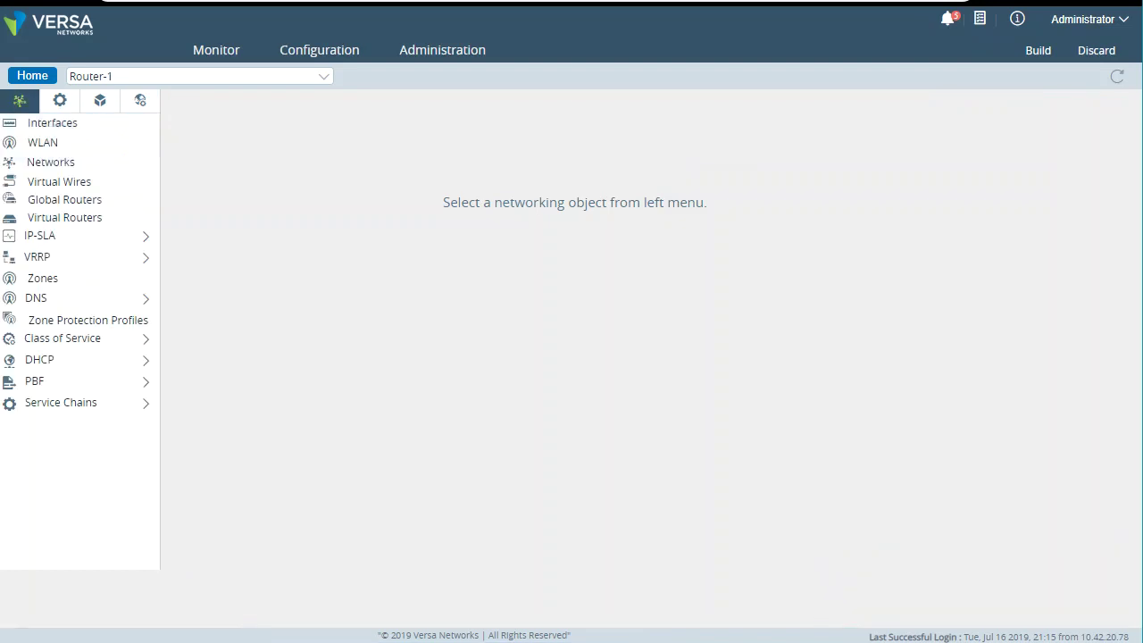
Rerun 'show interfaces brief | tab' on Router-1 and highlight the SERVICE-VNF rows for vni-0/0.0 and vni-0/1.0.
{"action": "key", "text": "alt+Tab"}
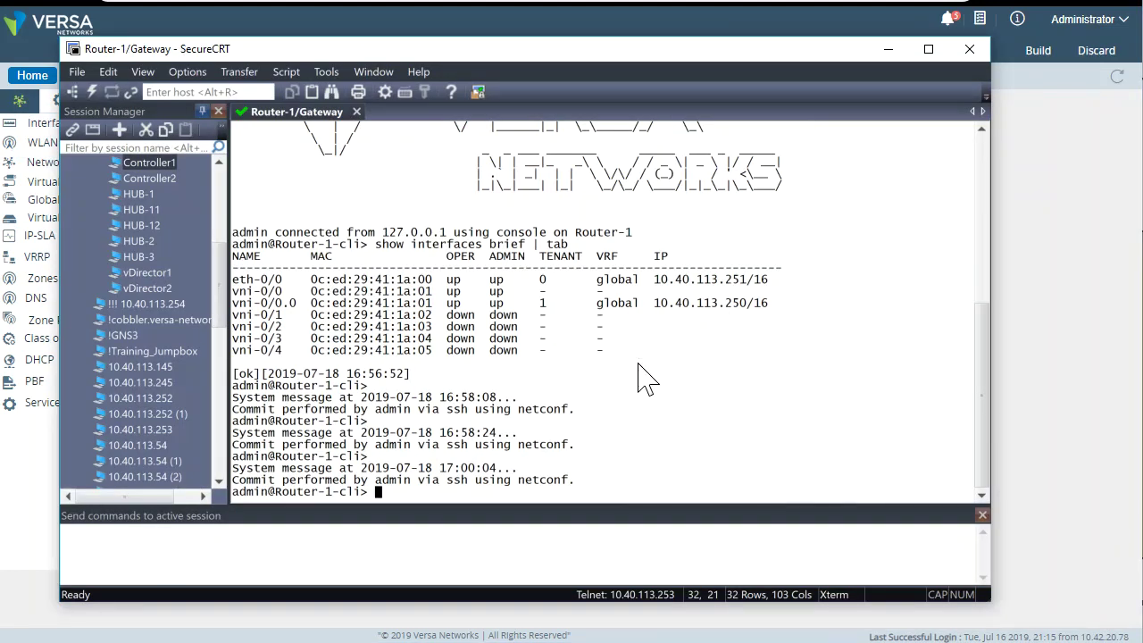
{"action": "key", "text": "Up"}
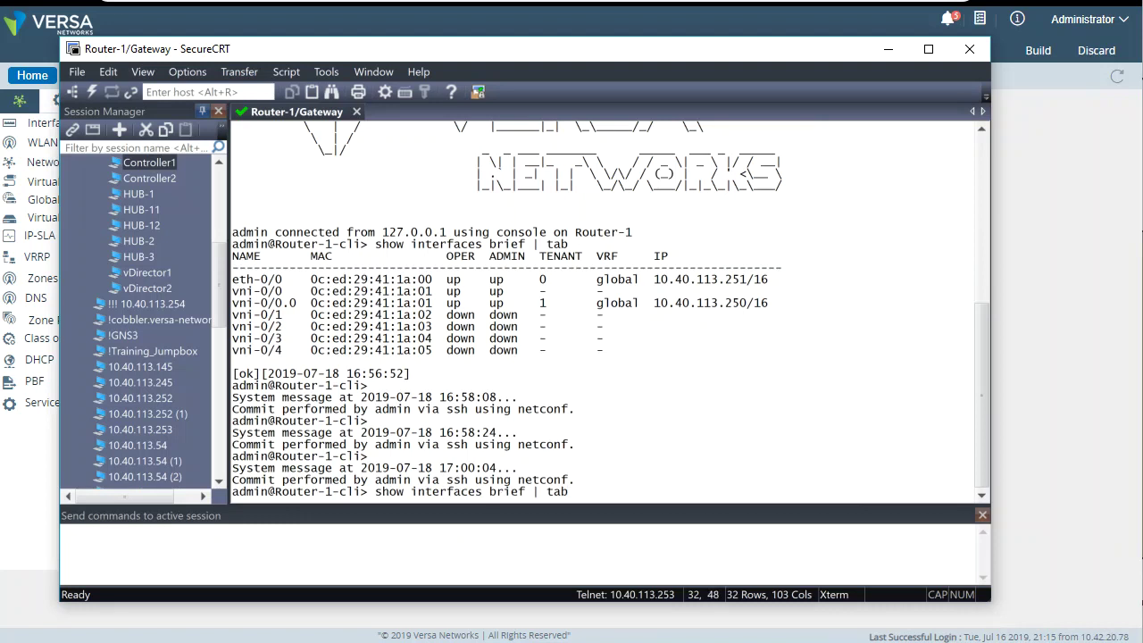
{"action": "key", "text": "Return"}
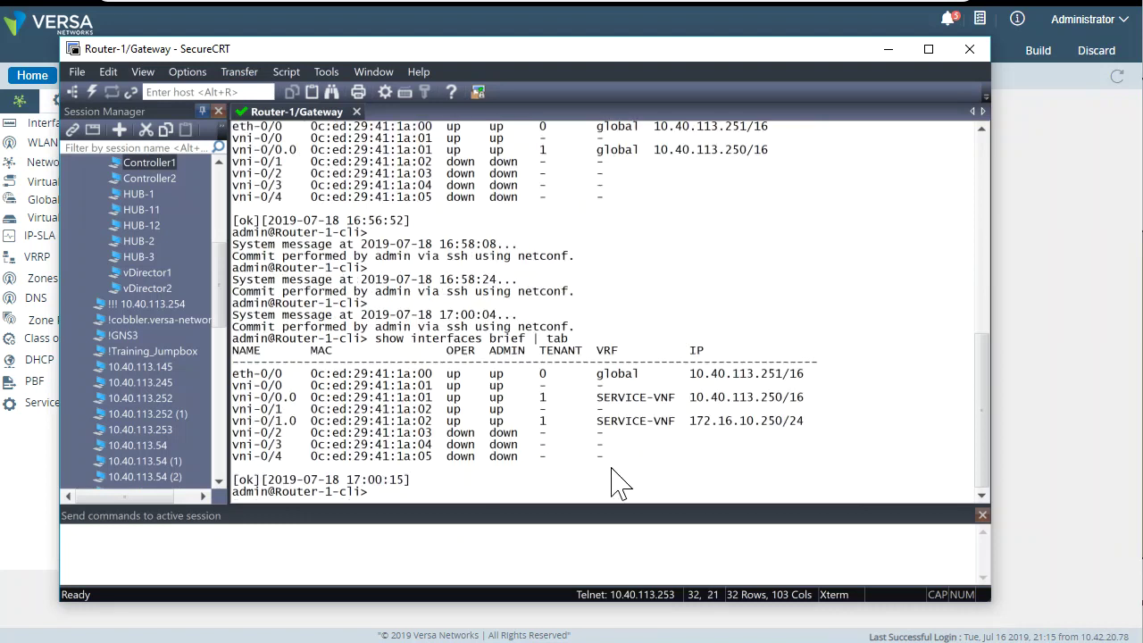
{"action": "left_click_drag", "start_coordinate": [234, 386], "coordinate": [839, 435]}
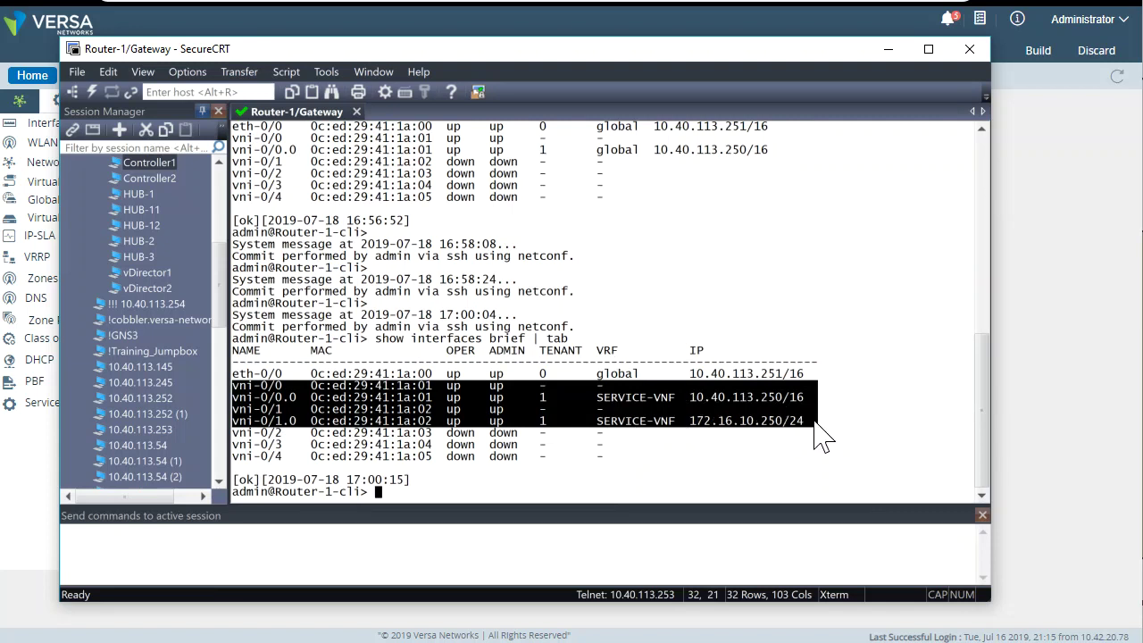
Give SERVICE-VNF a static route 0.0.0.0/0 with next-hop interface none and next-hop IP 10.40.0.1.
{"action": "left_click", "coordinate": [1056, 433]}
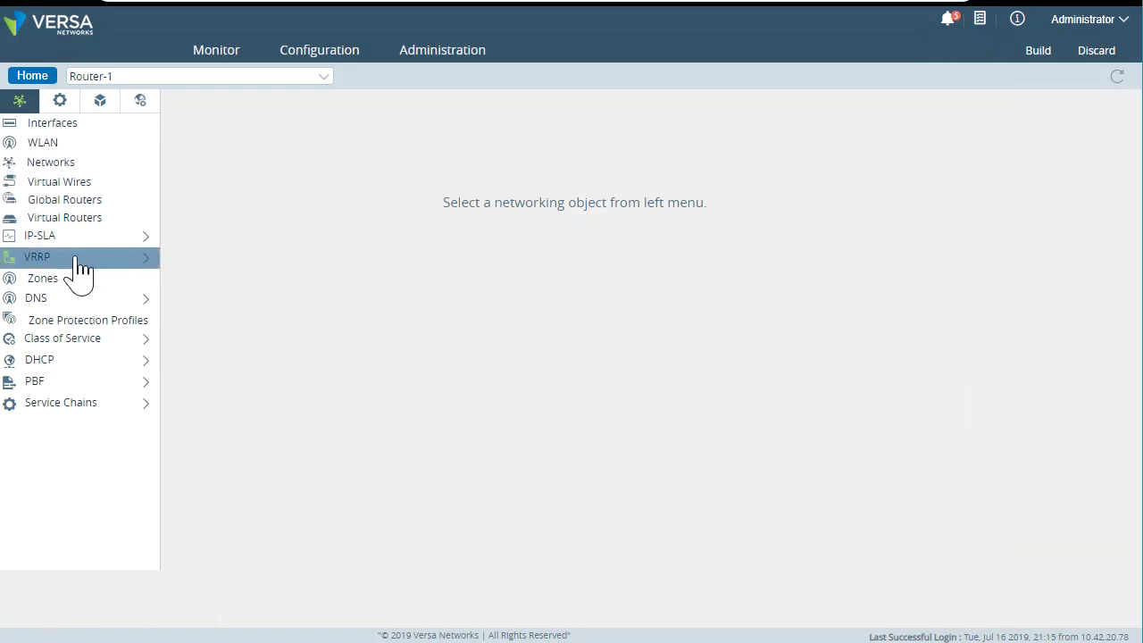
{"action": "left_click", "coordinate": [83, 222]}
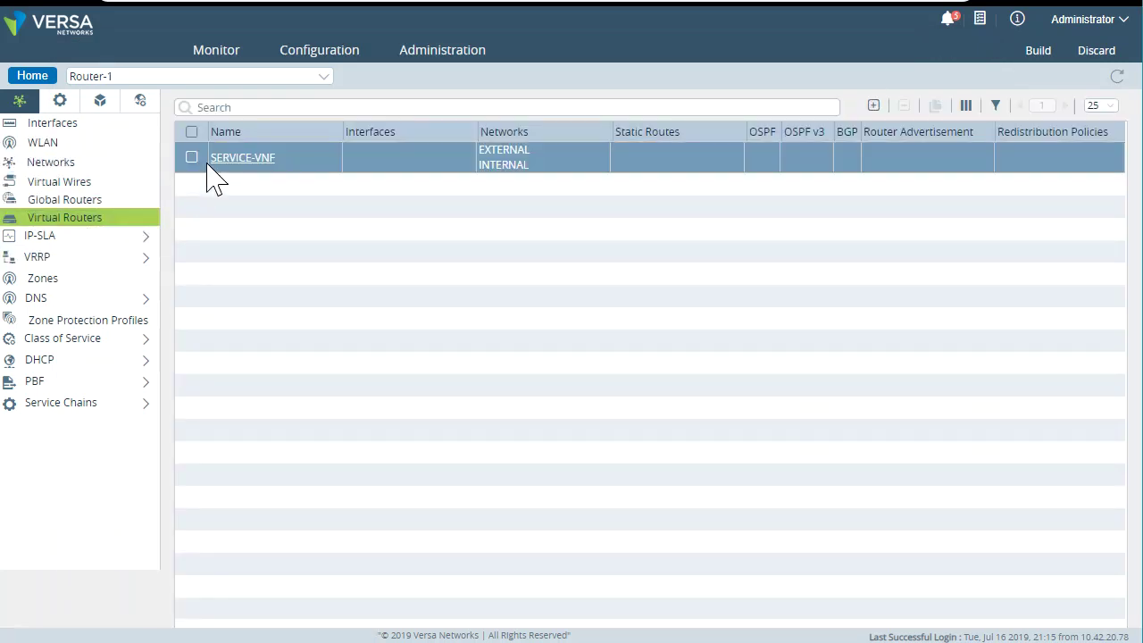
{"action": "left_click", "coordinate": [257, 170]}
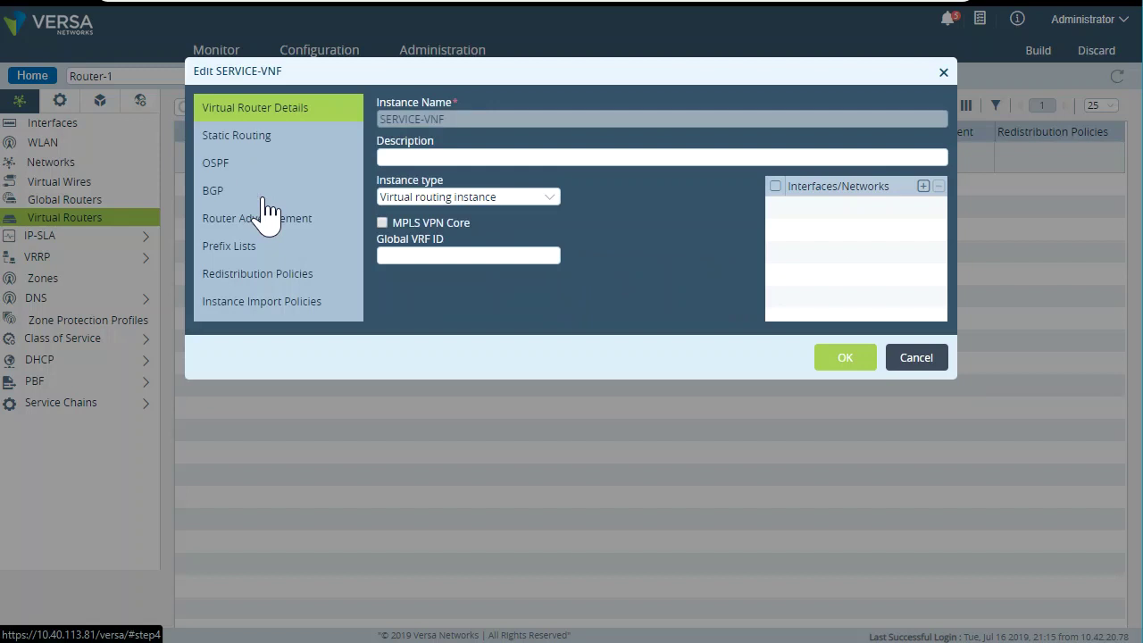
{"action": "left_click", "coordinate": [246, 141]}
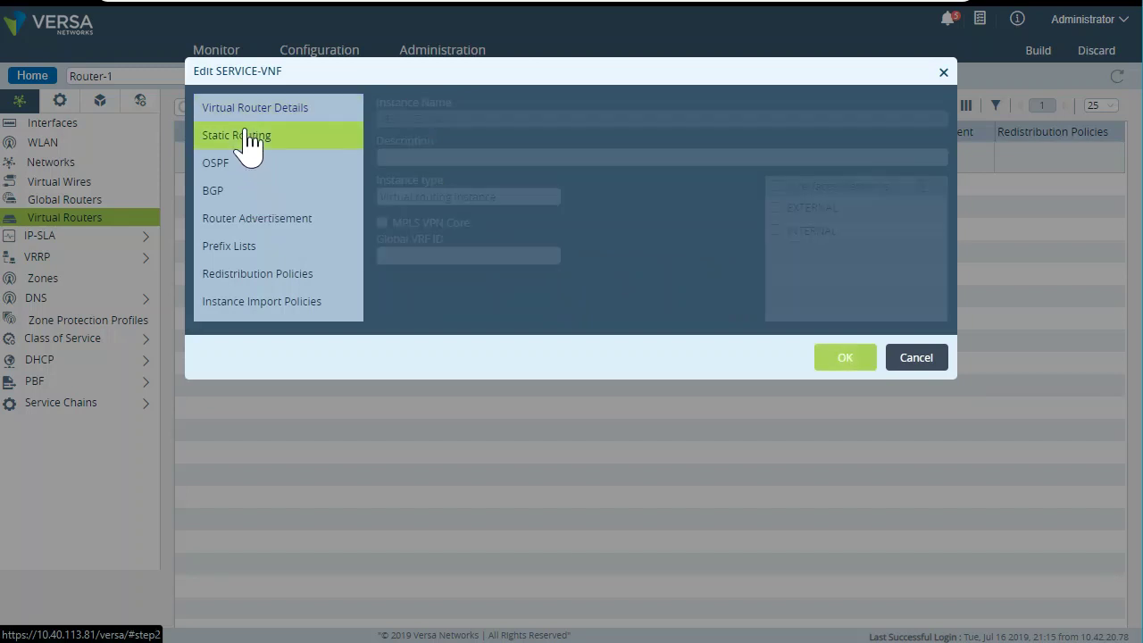
{"action": "left_click", "coordinate": [704, 102]}
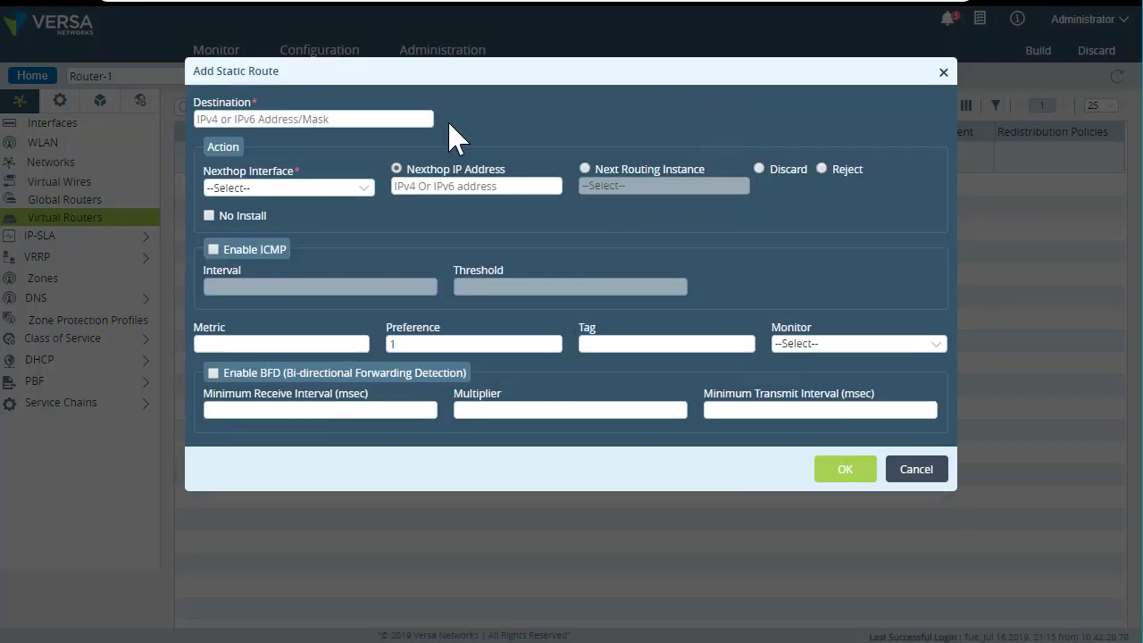
{"action": "left_click", "coordinate": [263, 119]}
{"action": "type", "text": "0.0.0.0/0"}
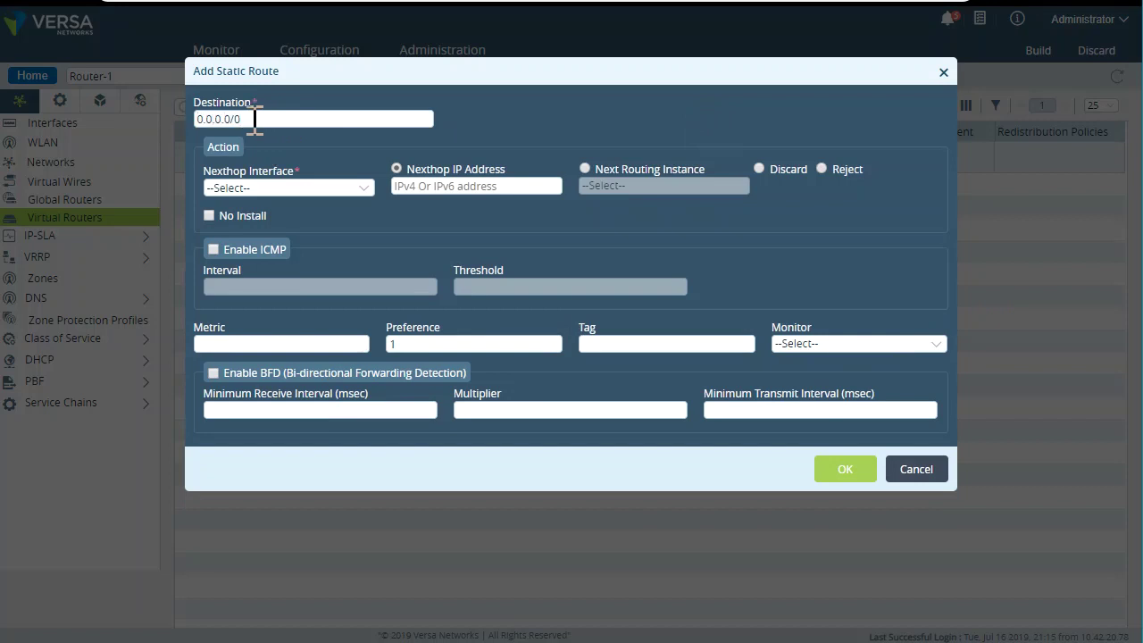
{"action": "left_click", "coordinate": [359, 189]}
{"action": "left_click", "coordinate": [273, 295]}
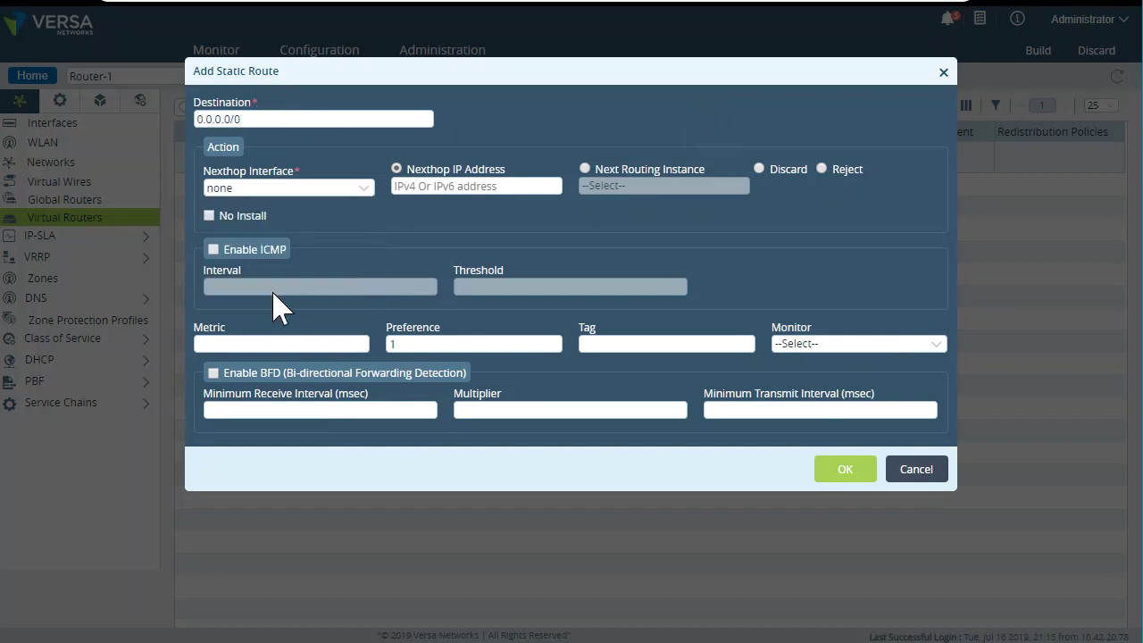
{"action": "left_click", "coordinate": [518, 186]}
{"action": "type", "text": "10"}
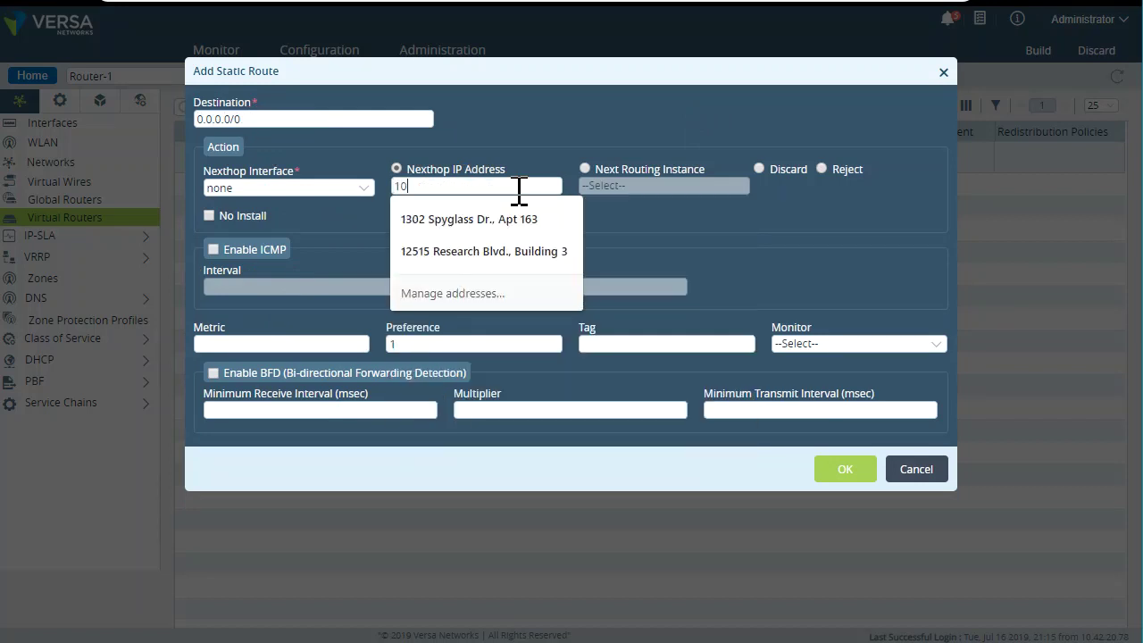
{"action": "type", "text": ".40.0.1"}
{"action": "left_click", "coordinate": [854, 474]}
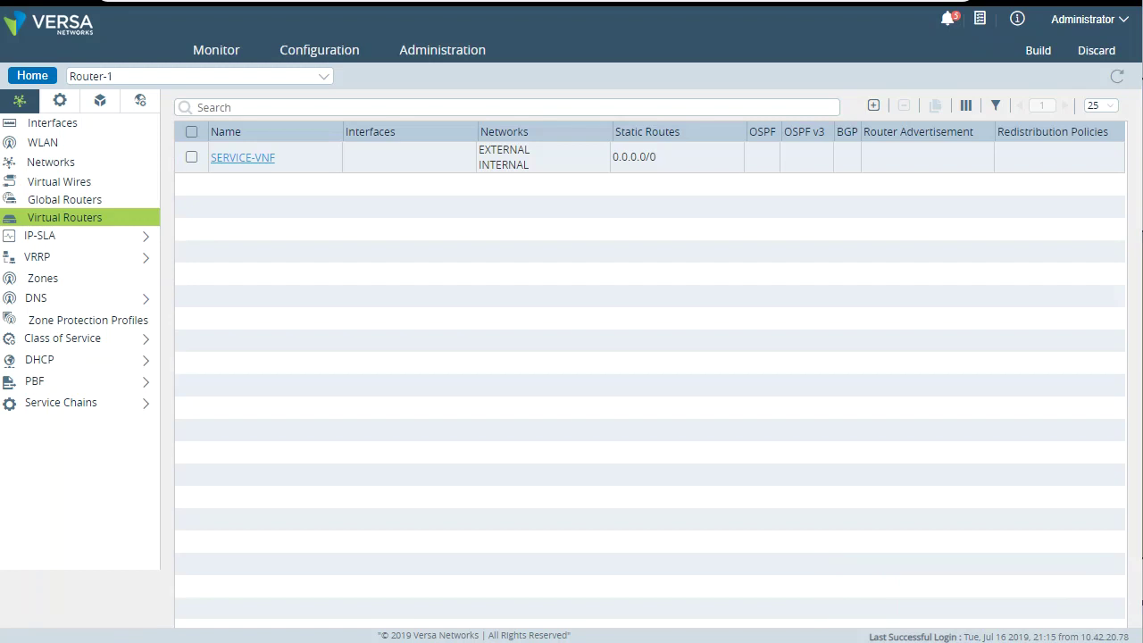
In the Router-1 terminal, type 'ping 8.8.8.8 routing-instance' without running it yet.
{"action": "key", "text": "alt+Tab"}
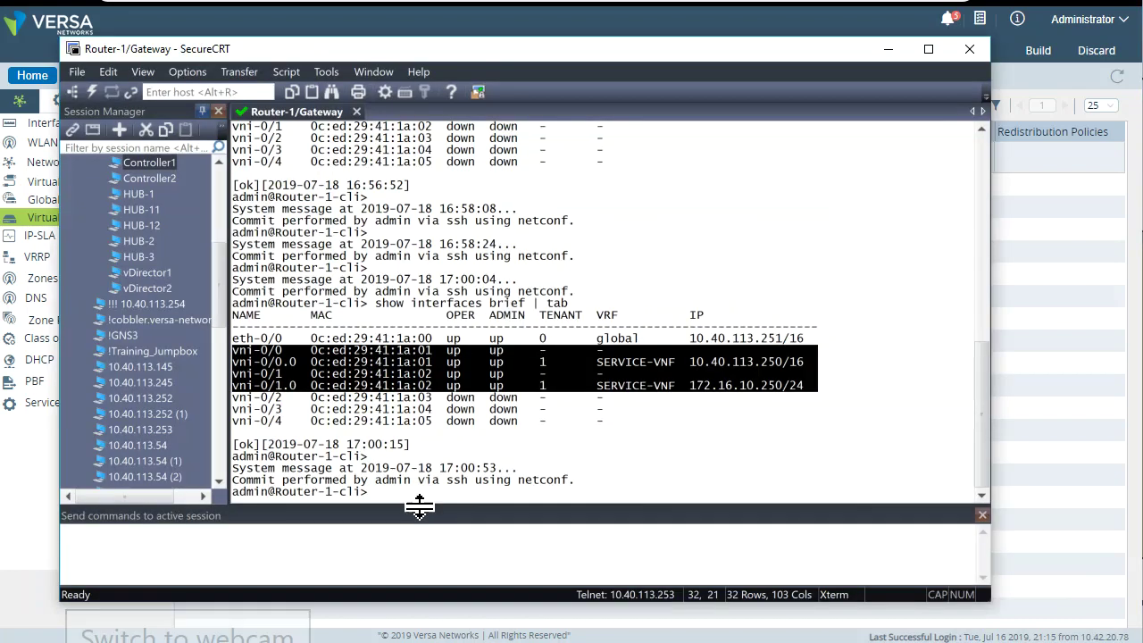
{"action": "key", "text": "Return"}
{"action": "key", "text": "Return"}
{"action": "key", "text": "Return"}
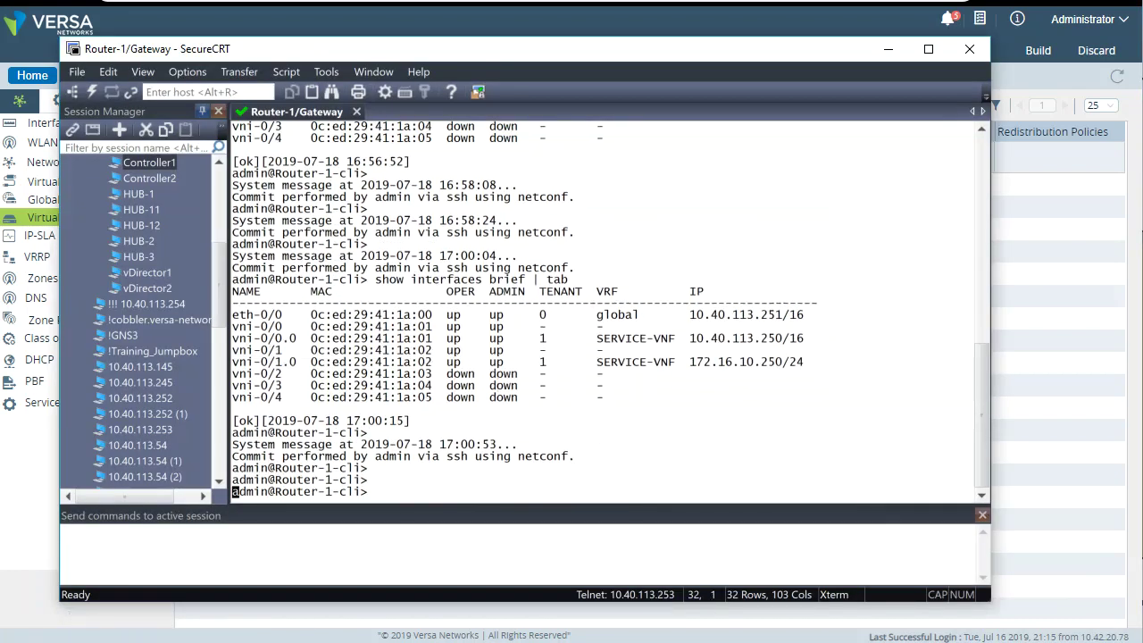
{"action": "type", "text": "ping 8.8.8"}
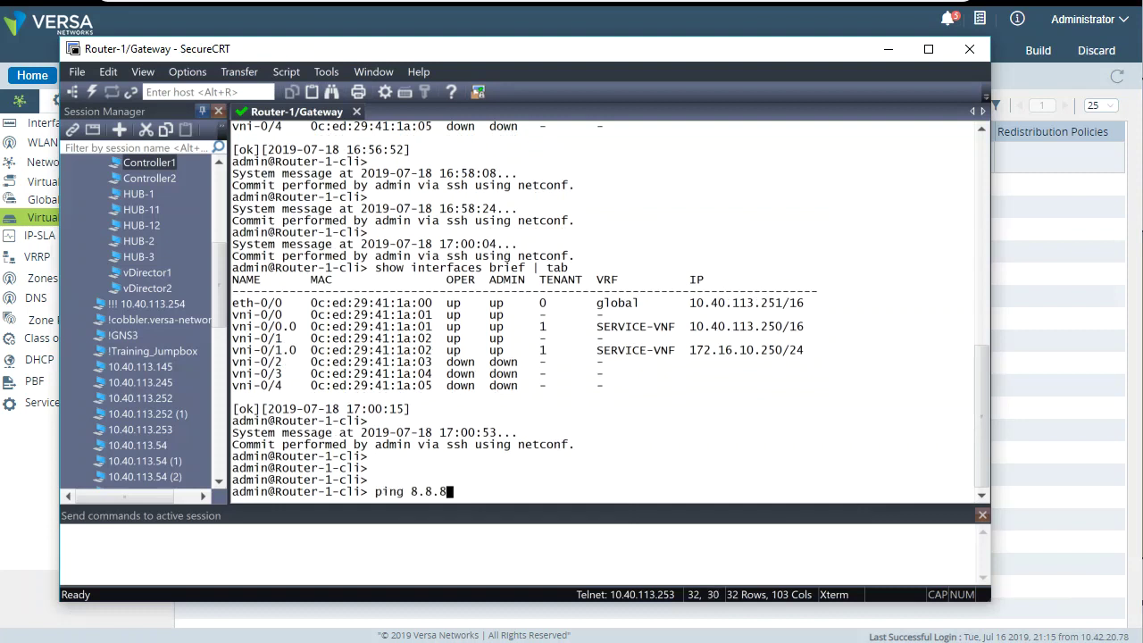
{"action": "type", "text": ".8 ro"}
{"action": "key", "text": "Tab"}
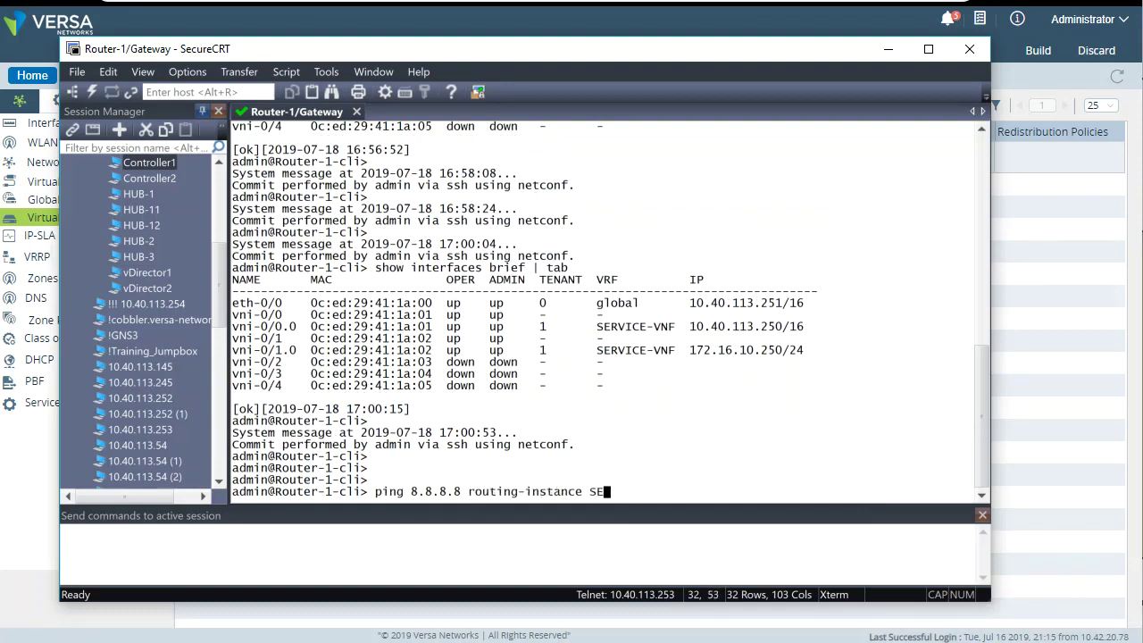